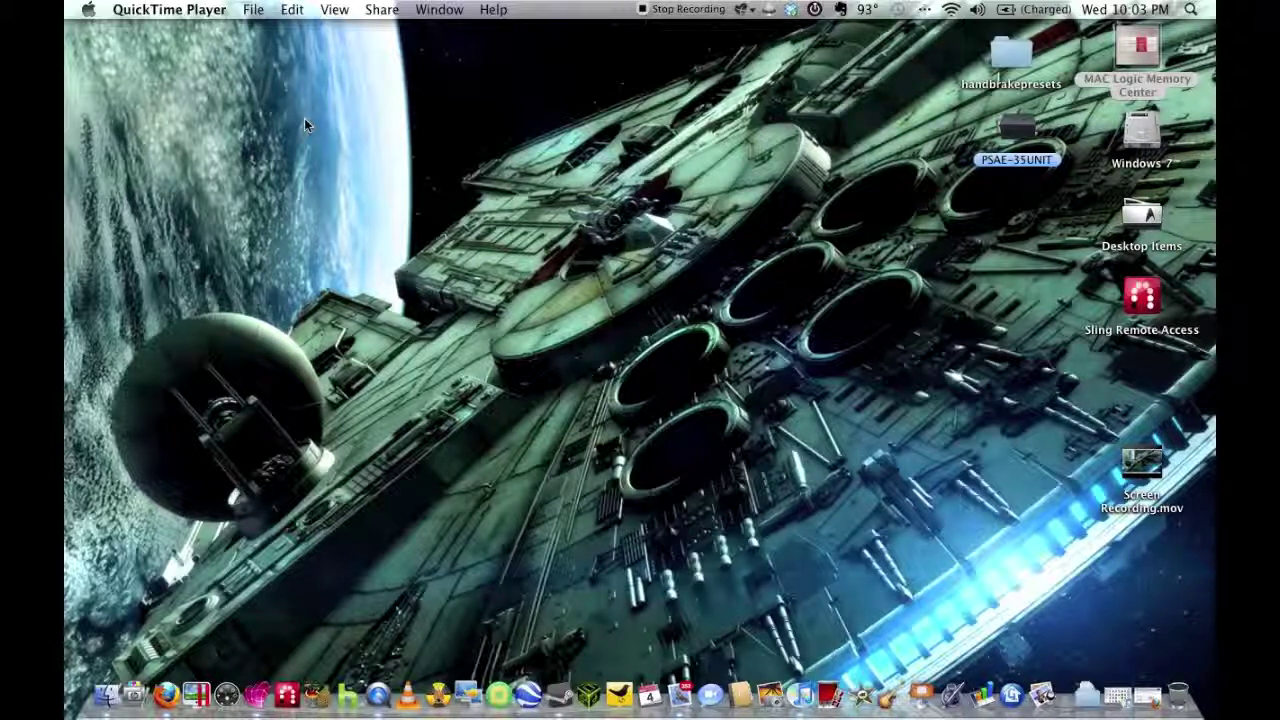
# Switch from QuickTime Player to the Finder desktop, clear the icon selection, and restore iTunes
pyautogui.press('super+Tab')
pyautogui.click(433, 168)
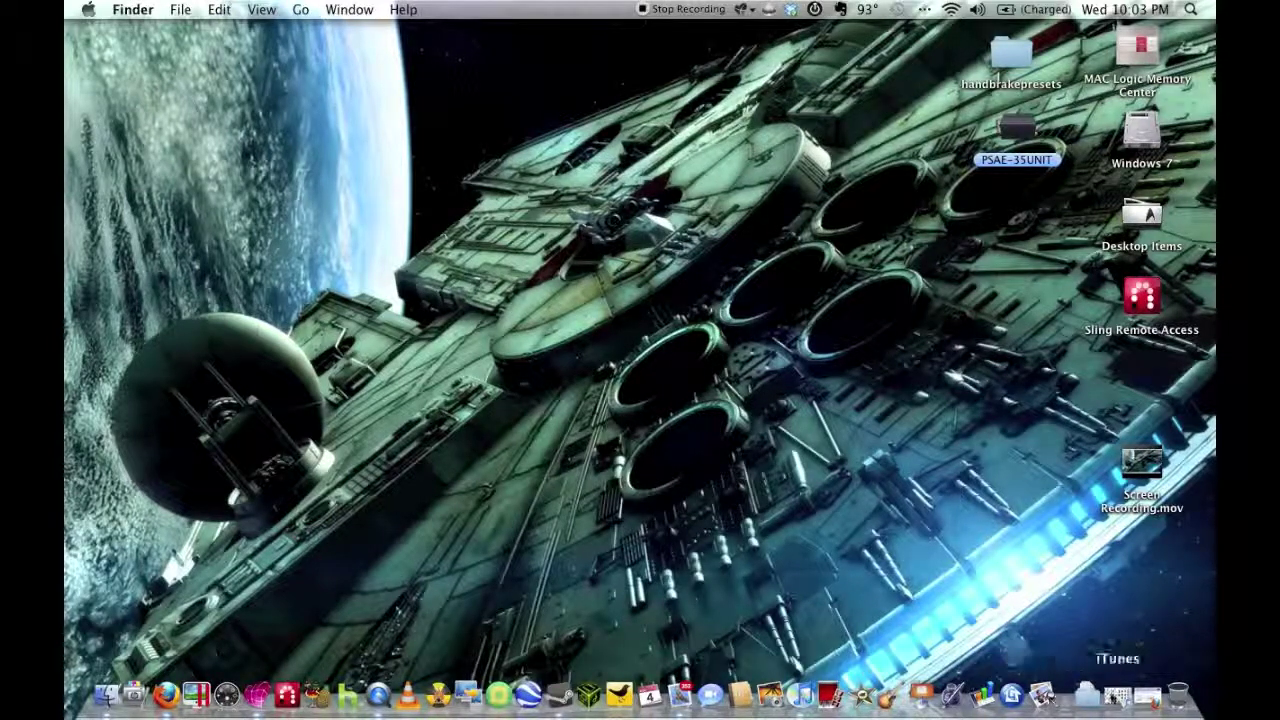
pyautogui.click(1118, 696)
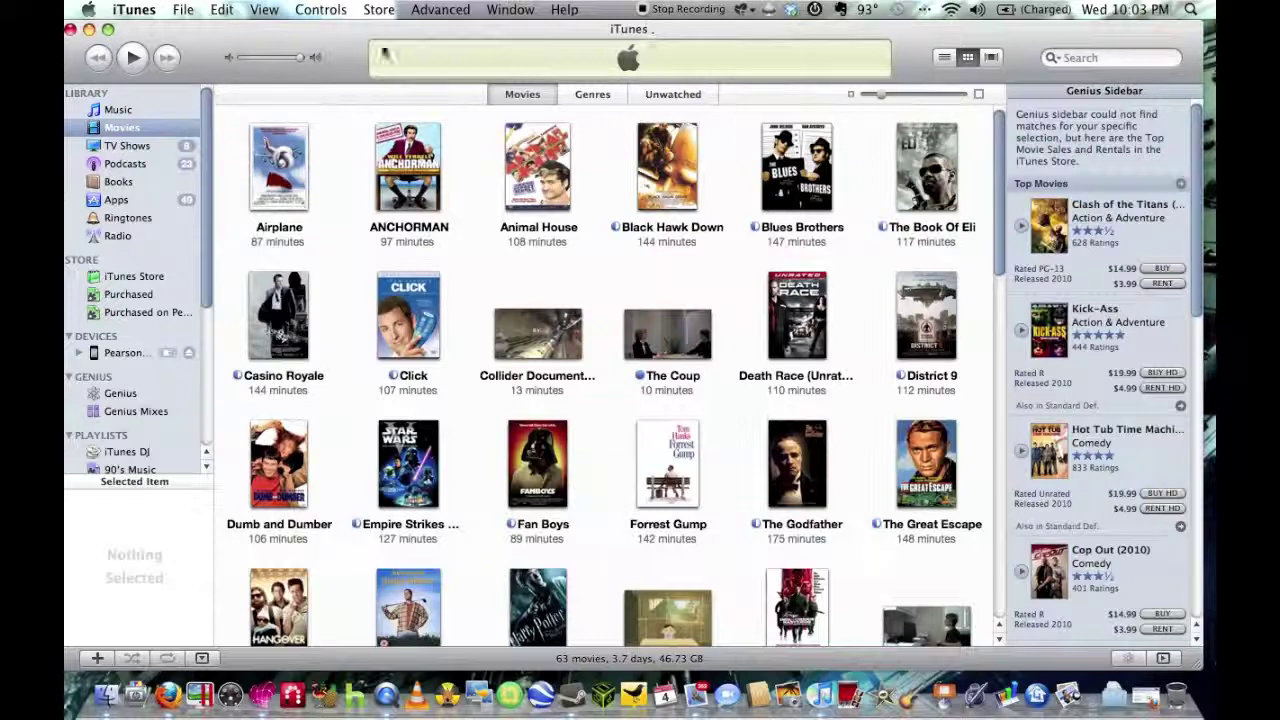
# Close the iTunes Movies library window and make the desktop active
pyautogui.moveTo(512, 195)
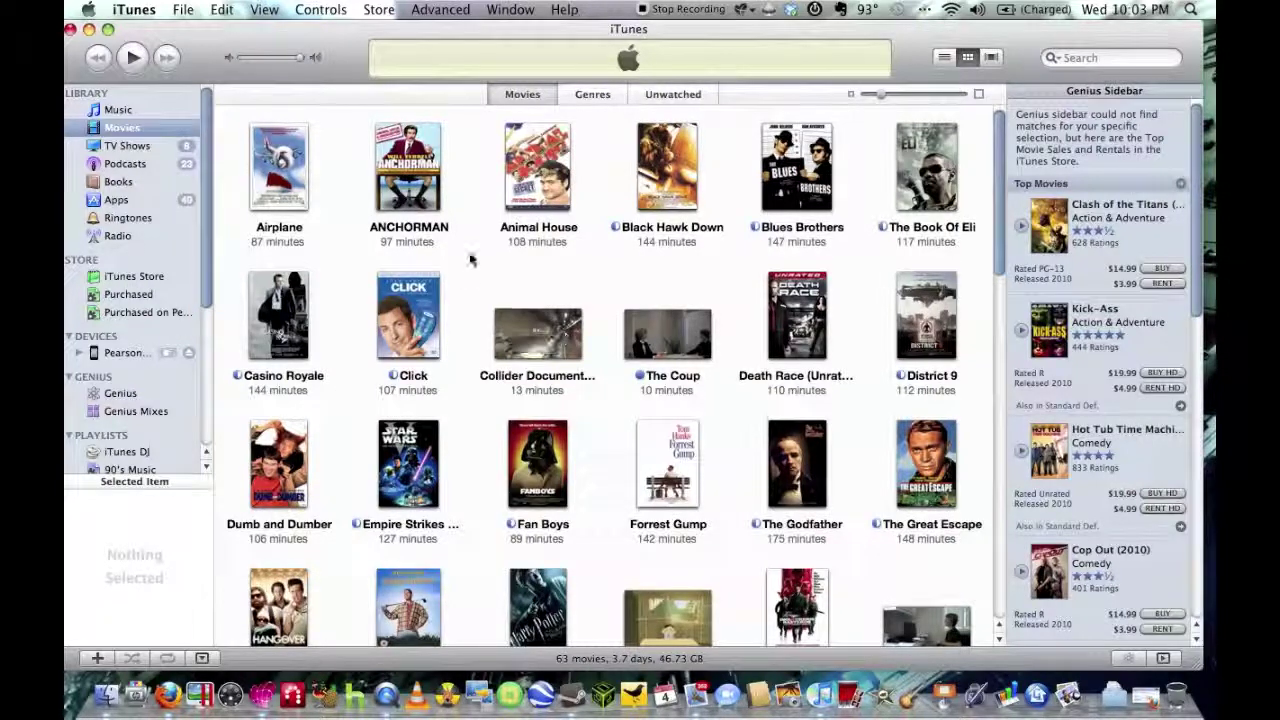
pyautogui.click(70, 29)
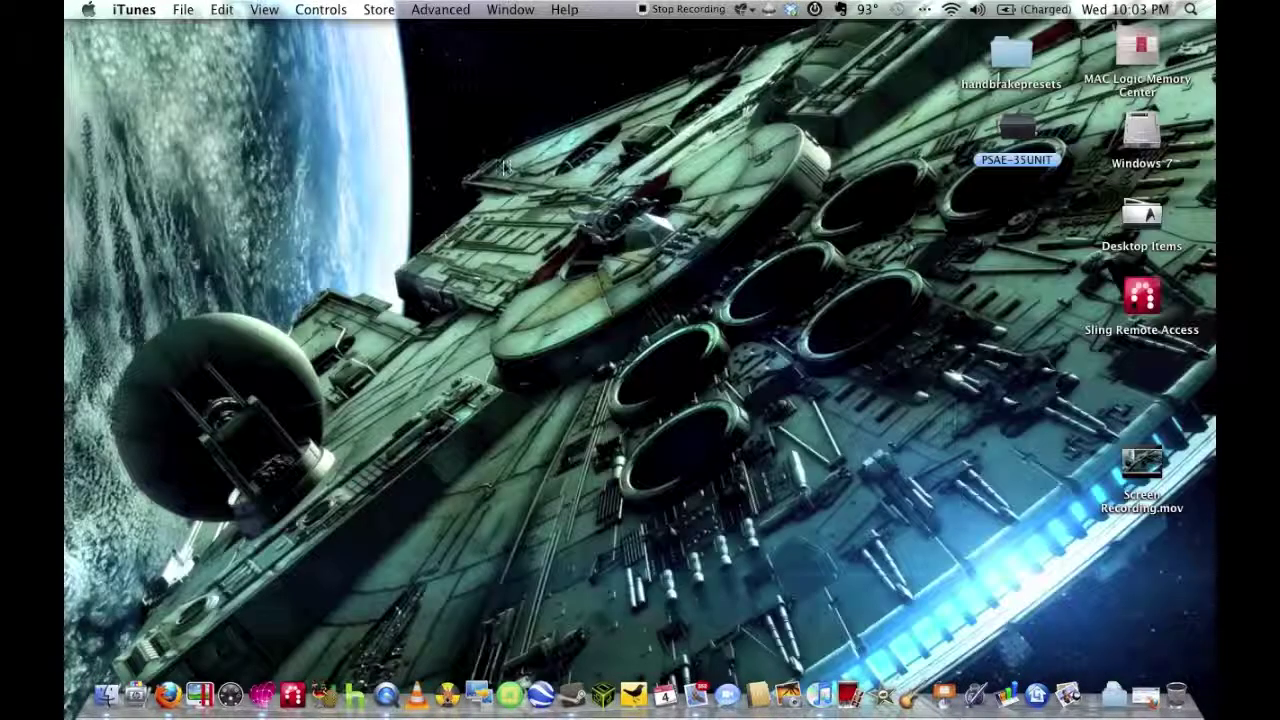
pyautogui.click(496, 170)
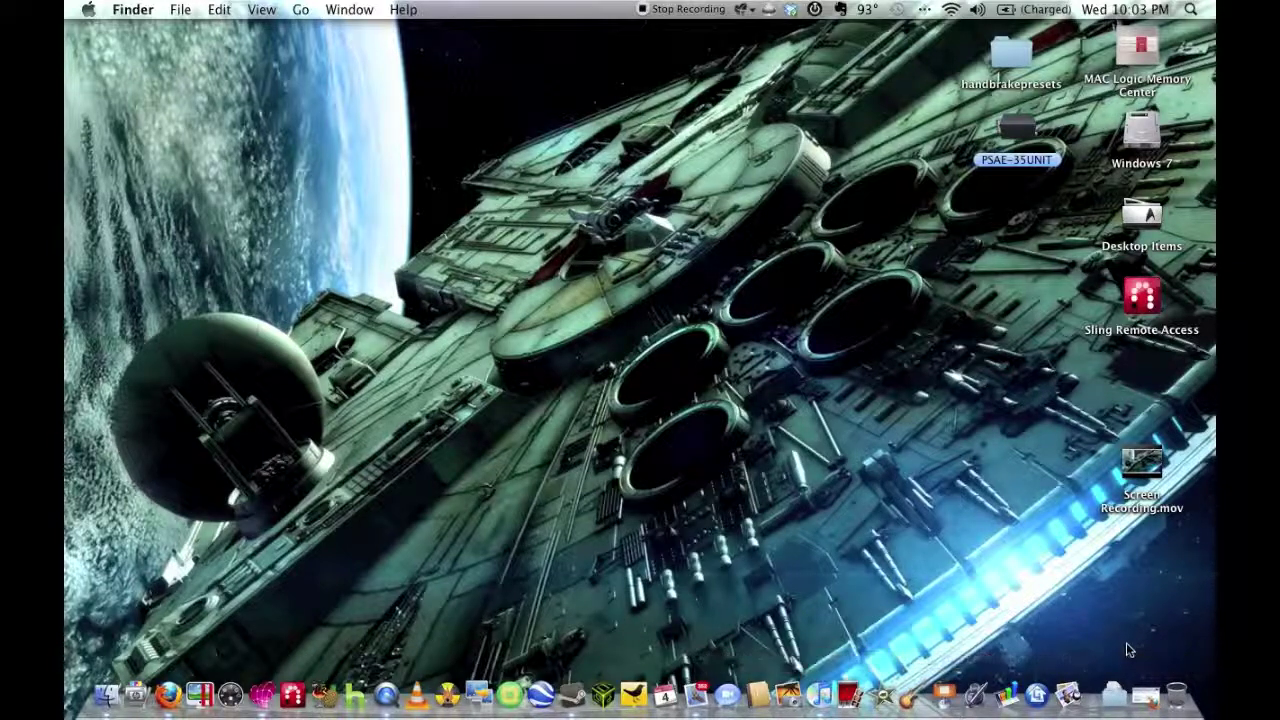
# Restore the minimized Firefox window from the Dock
pyautogui.click(1150, 695)
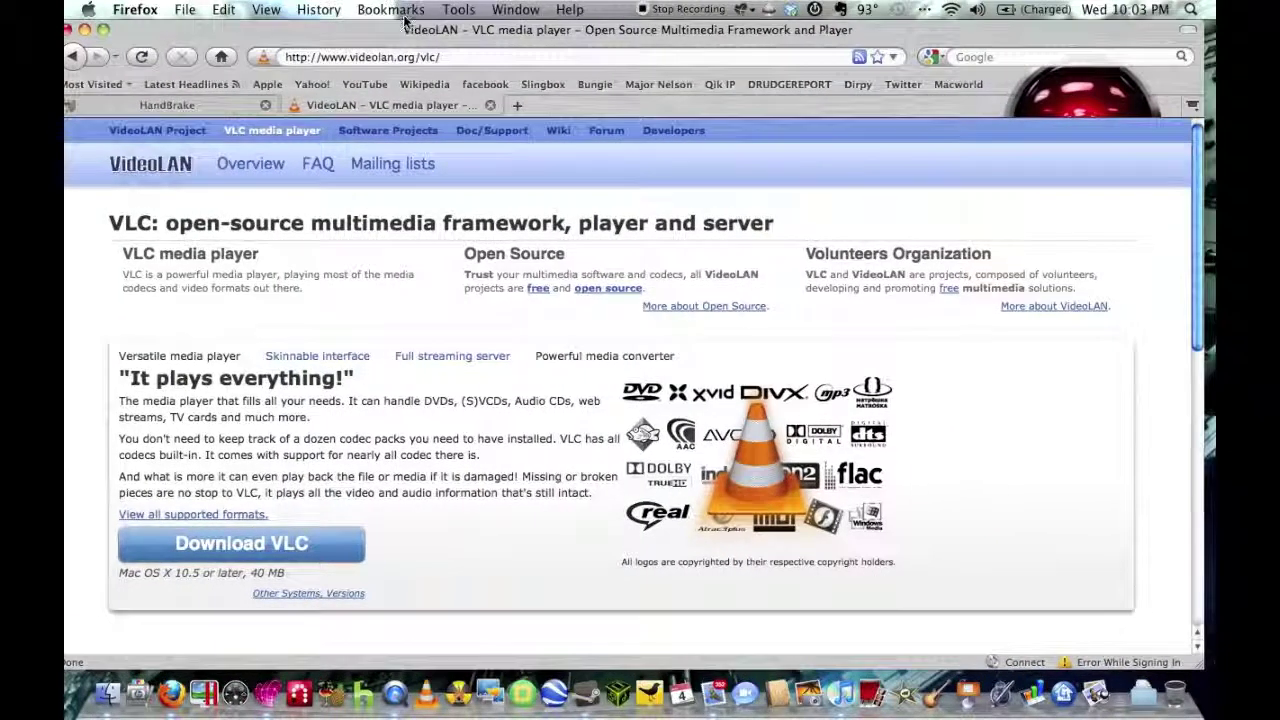
# View the HandBrake and VLC tabs, close Firefox with both tabs, and launch VLC
pyautogui.click(210, 105)
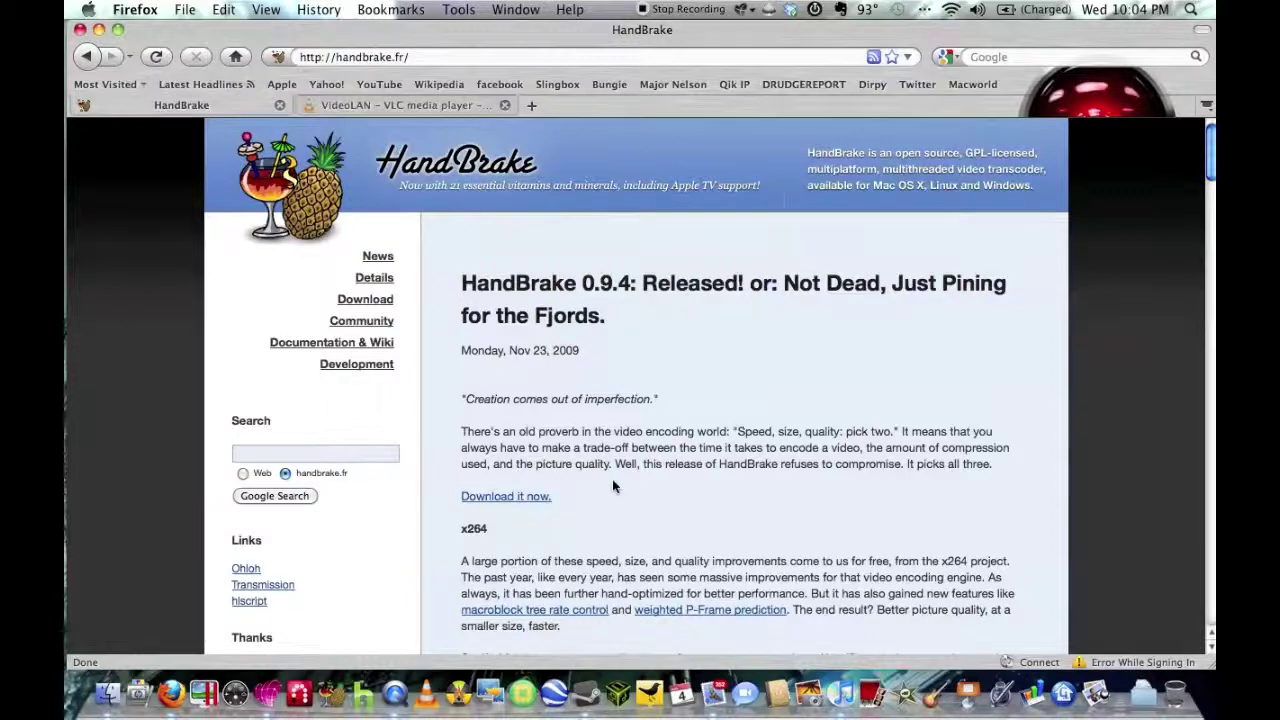
pyautogui.click(371, 102)
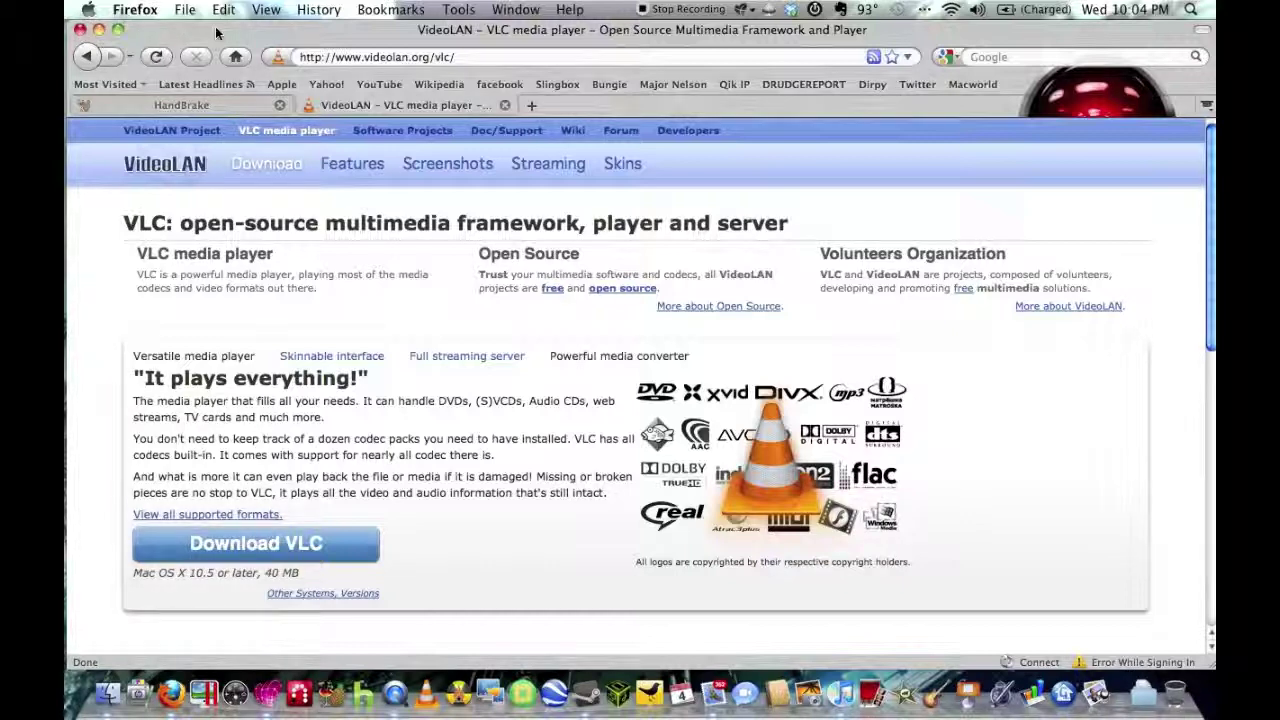
pyautogui.moveTo(209, 34); pyautogui.dragTo(242, 32)
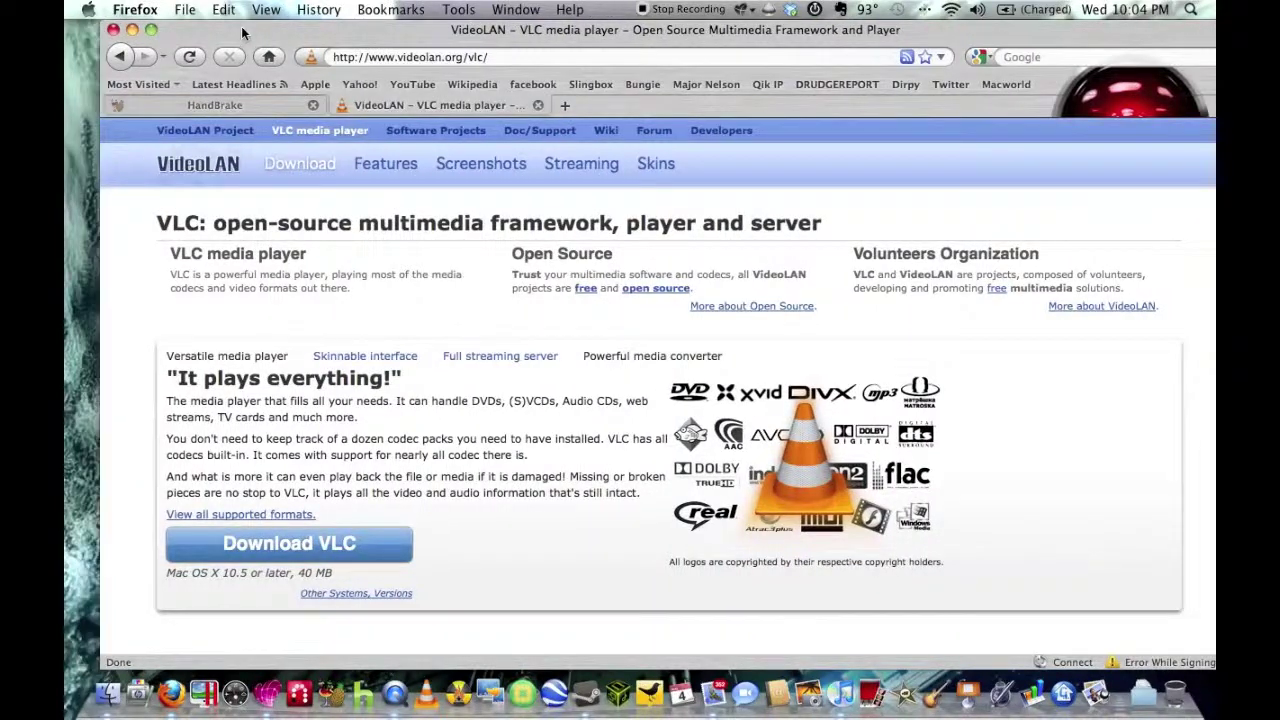
pyautogui.click(113, 30)
pyautogui.click(811, 151)
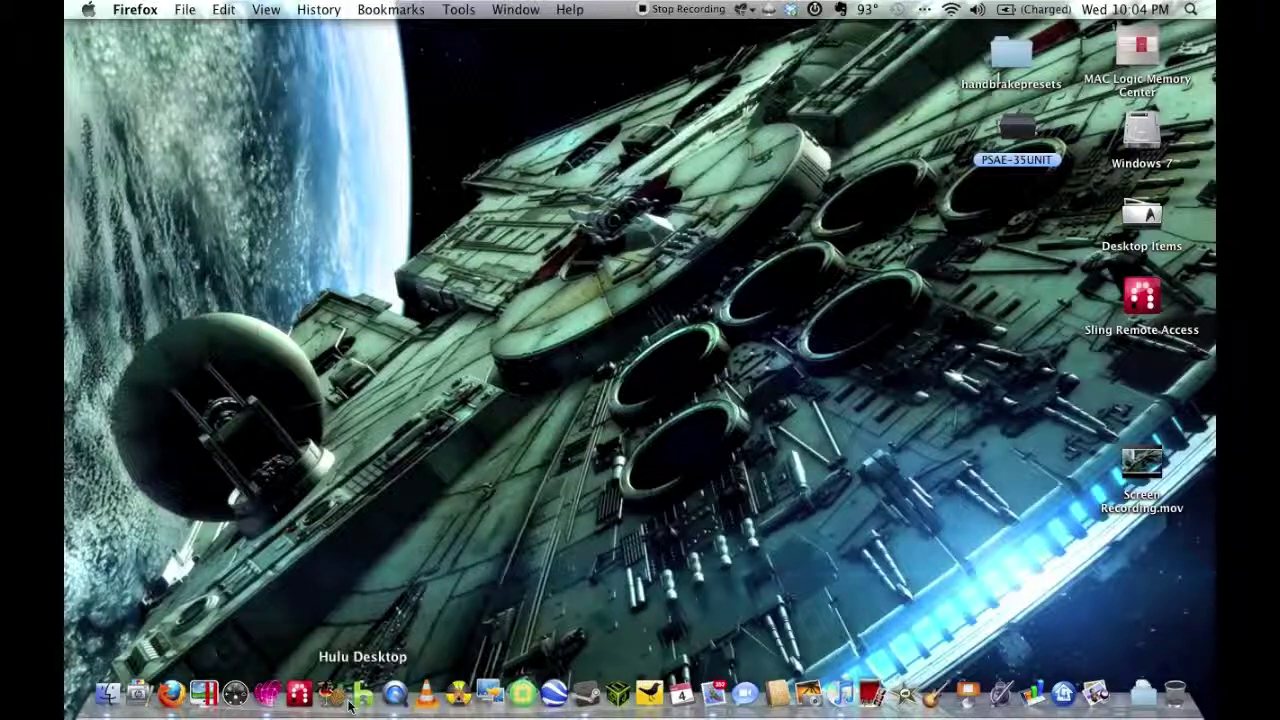
pyautogui.click(426, 692)
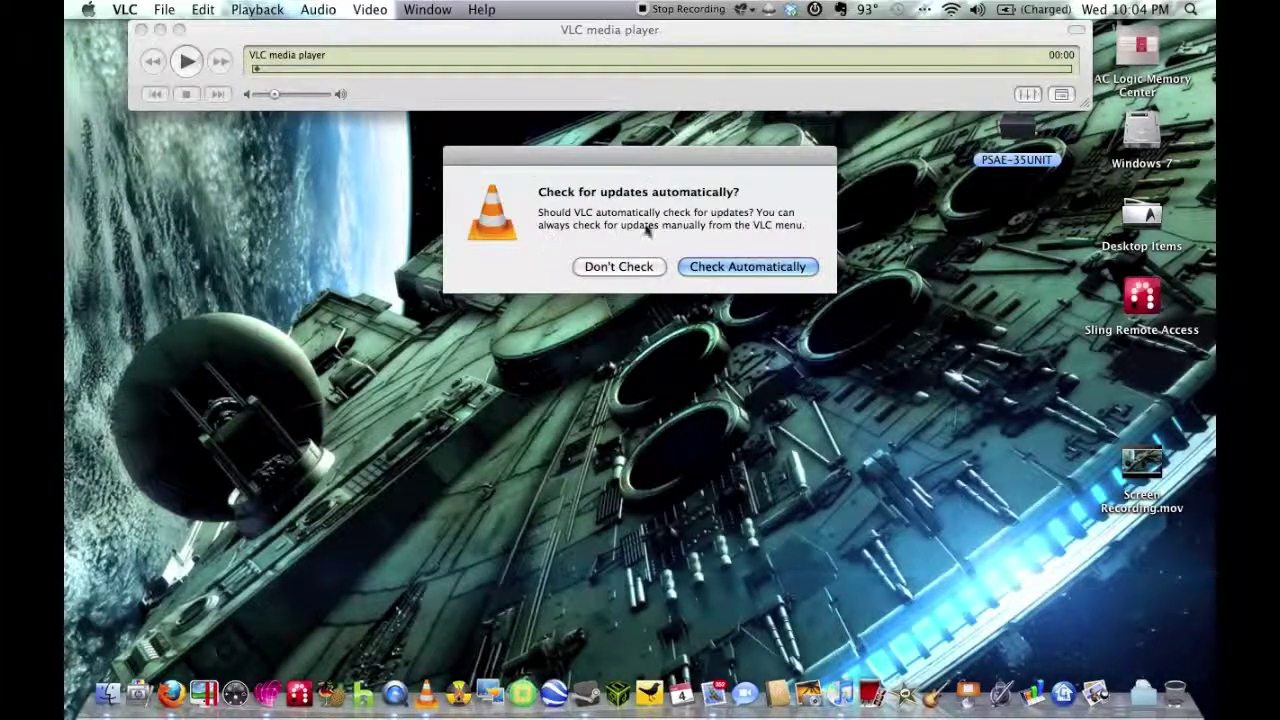
# Turn on VLC's automatic update checks and place its player window near the top
pyautogui.click(690, 267)
pyautogui.moveTo(511, 29); pyautogui.dragTo(523, 81)
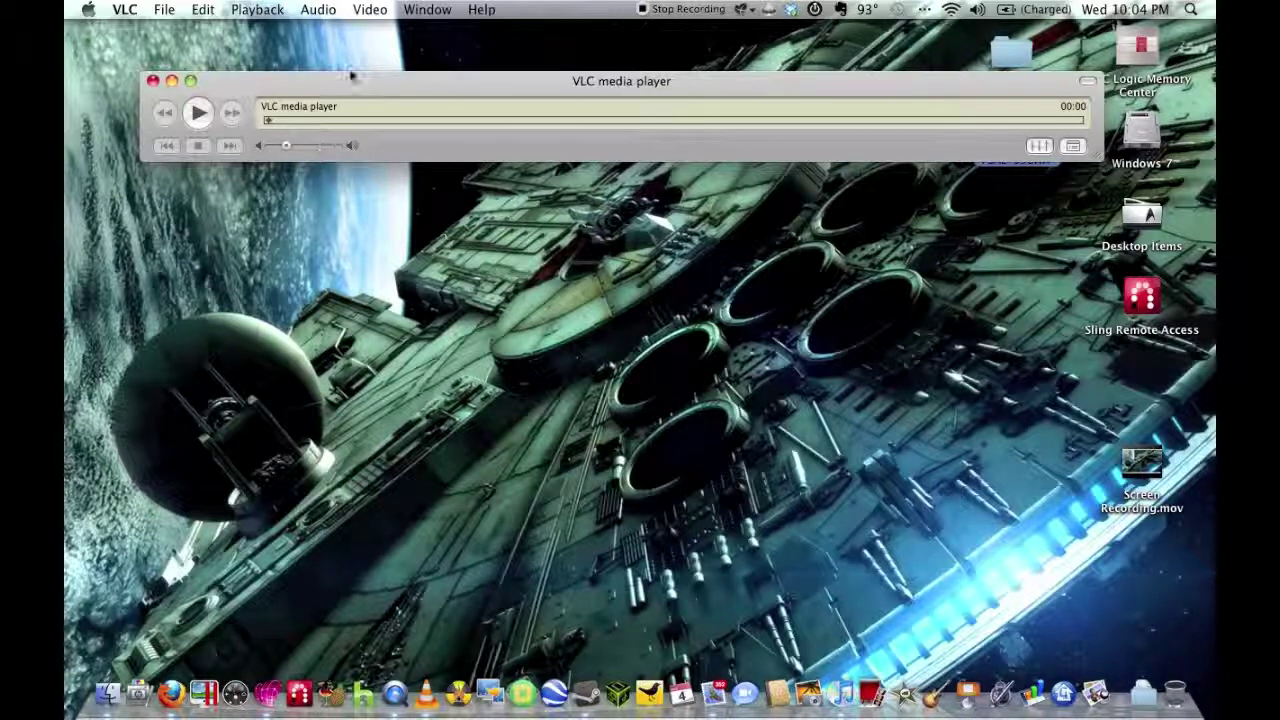
pyautogui.moveTo(352, 75); pyautogui.dragTo(346, 38)
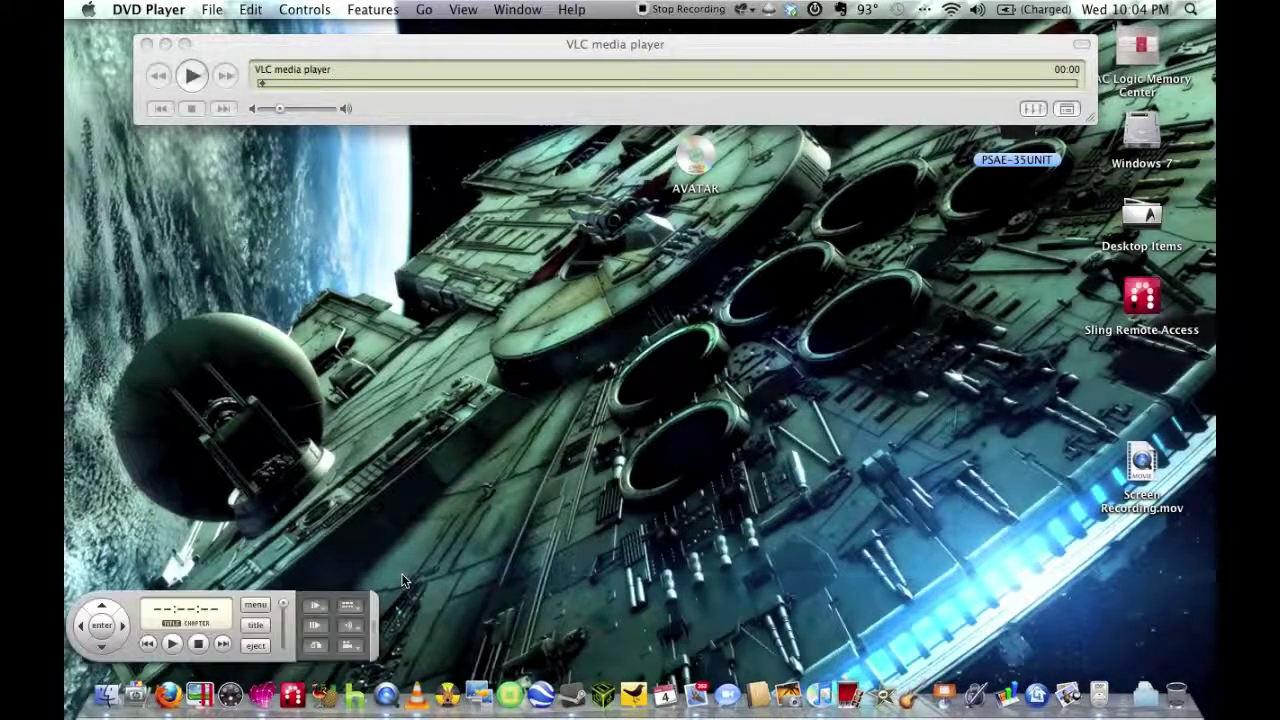
# Leave full-screen AVATAR playback and quit DVD Player with Cmd-Q, leaving VLC active
pyautogui.press('Escape')
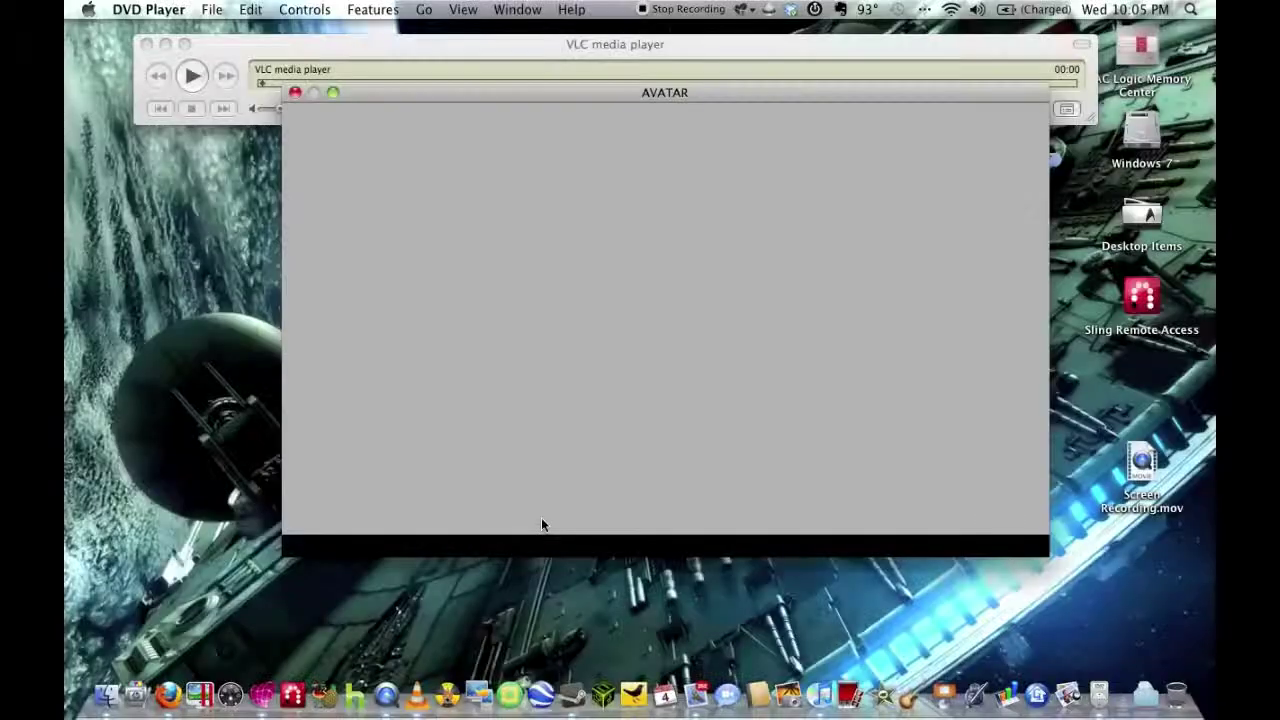
pyautogui.click(295, 92)
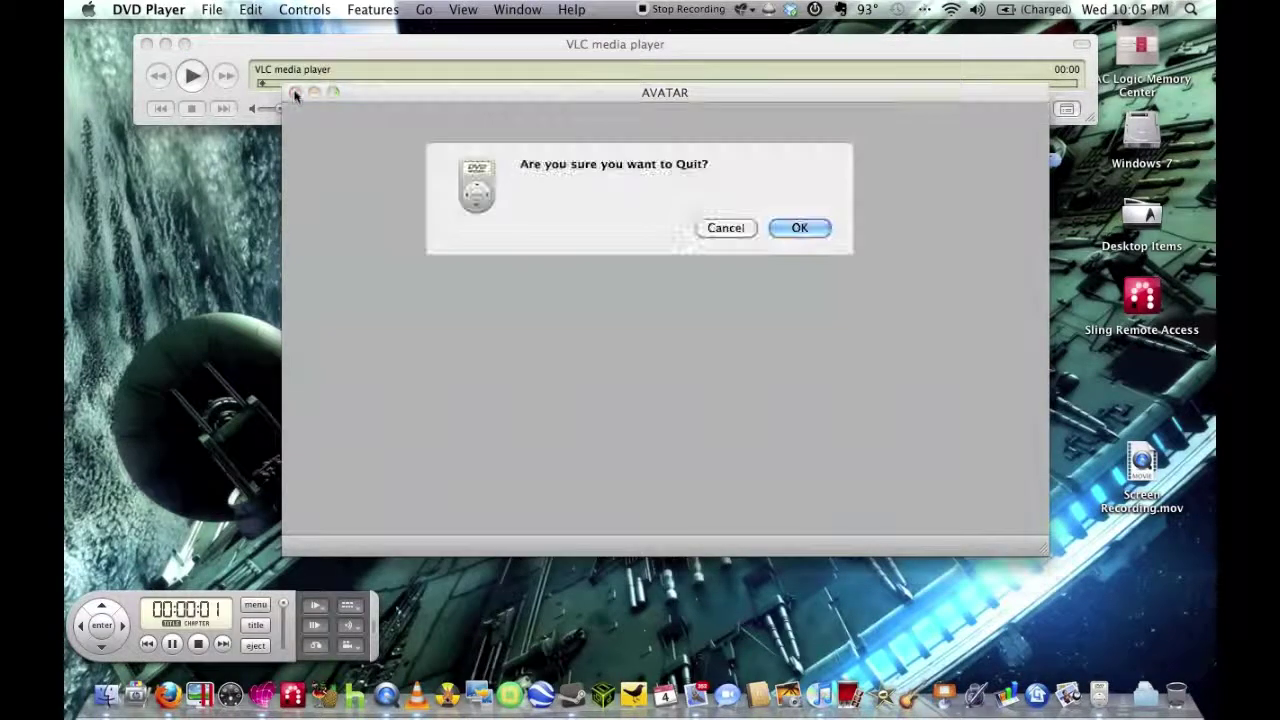
pyautogui.click(733, 231)
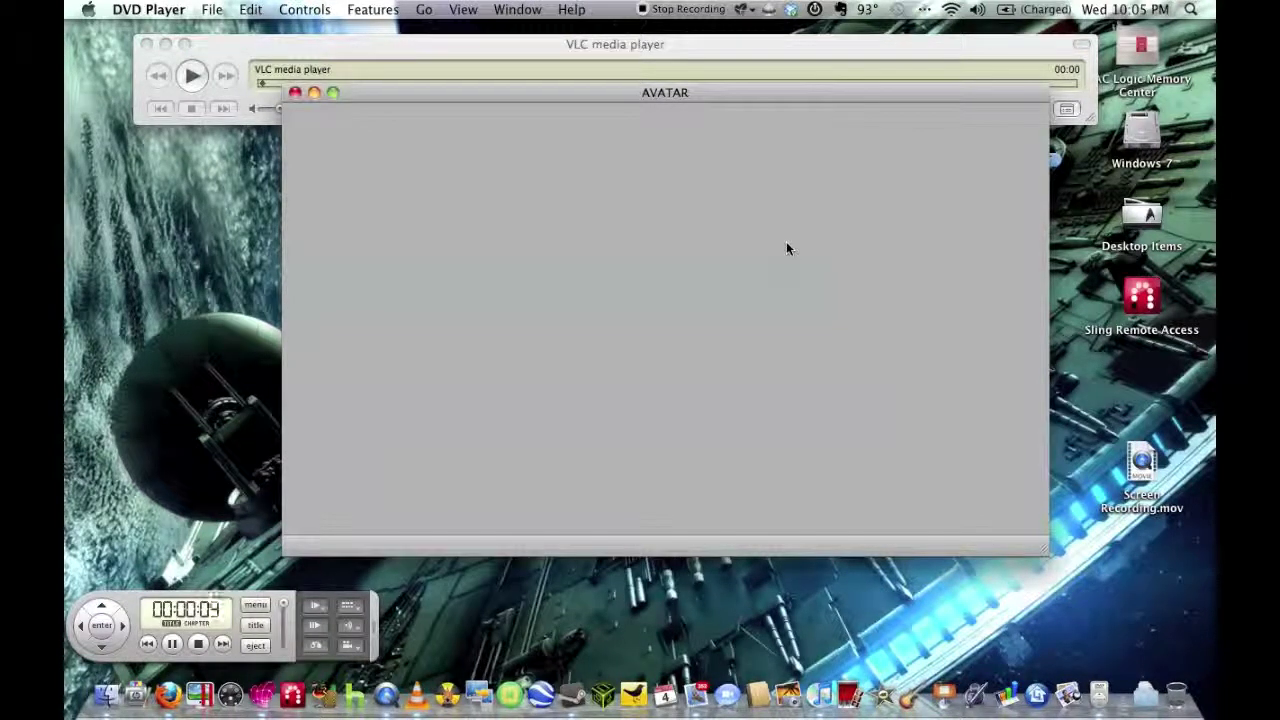
pyautogui.press('super+q')
pyautogui.moveTo(433, 41); pyautogui.dragTo(433, 27)
# Open the AVATAR DVD in VLC through File > Open Disc with DVD selected
pyautogui.click(166, 10)
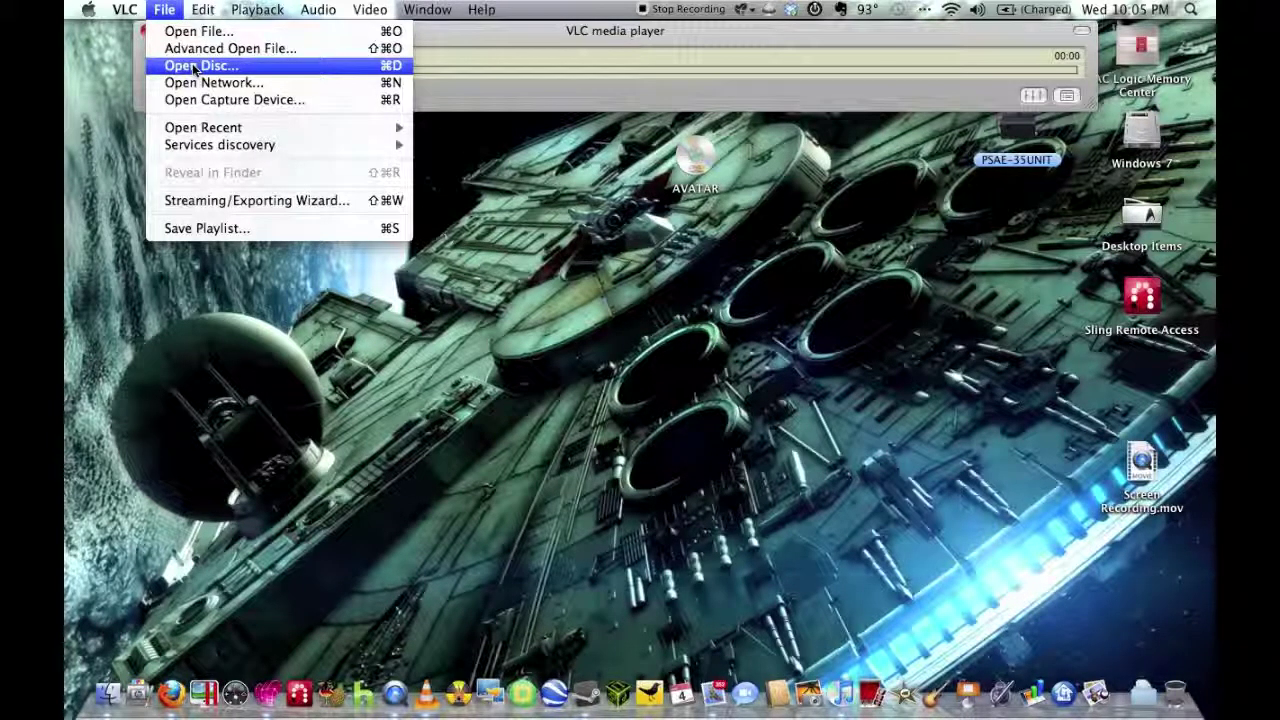
pyautogui.click(195, 70)
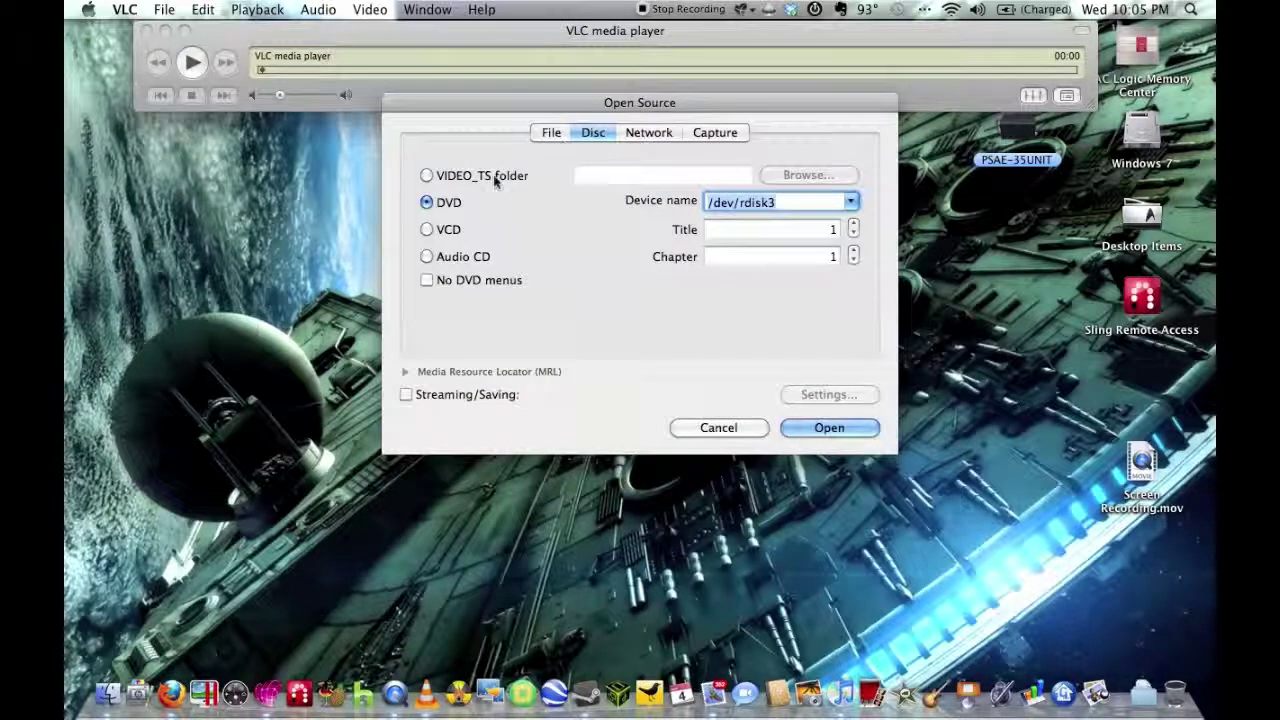
pyautogui.click(828, 428)
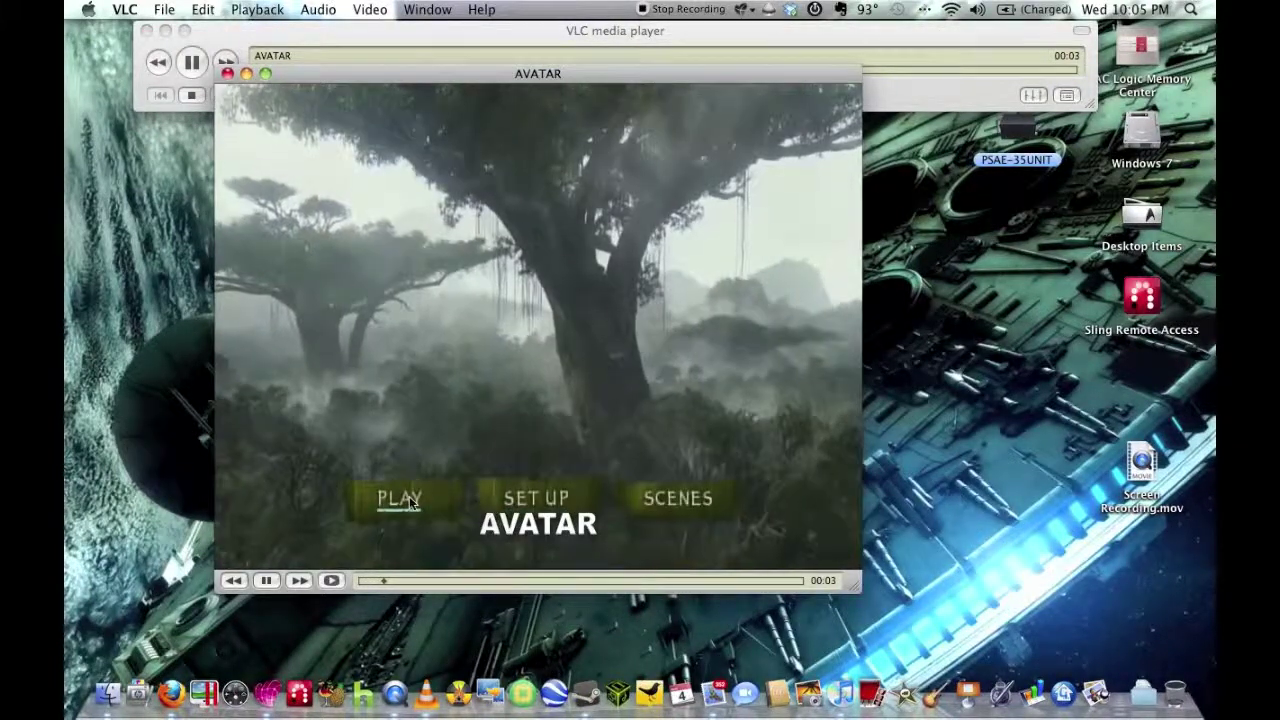
# Start the AVATAR disc, then switch playback to Title 1 via Playback > Title
pyautogui.click(410, 500)
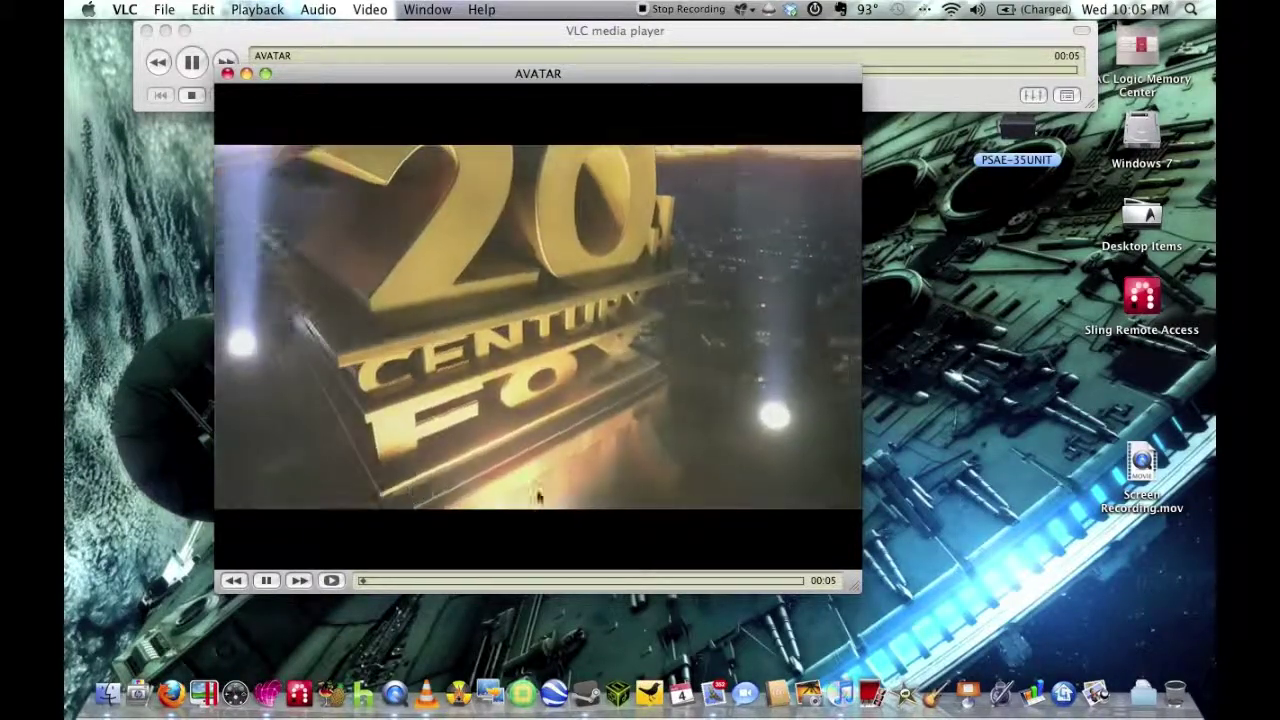
pyautogui.moveTo(521, 76); pyautogui.dragTo(560, 77)
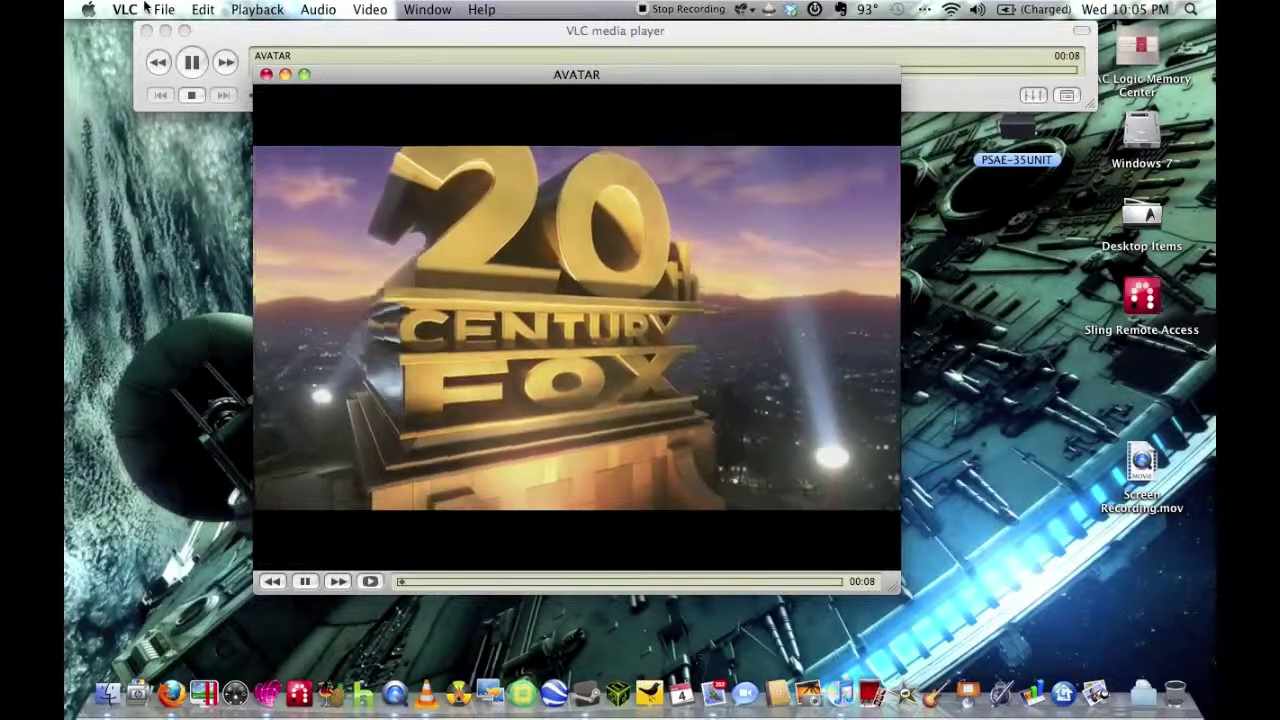
pyautogui.click(150, 9)
pyautogui.click(160, 9)
pyautogui.click(165, 10)
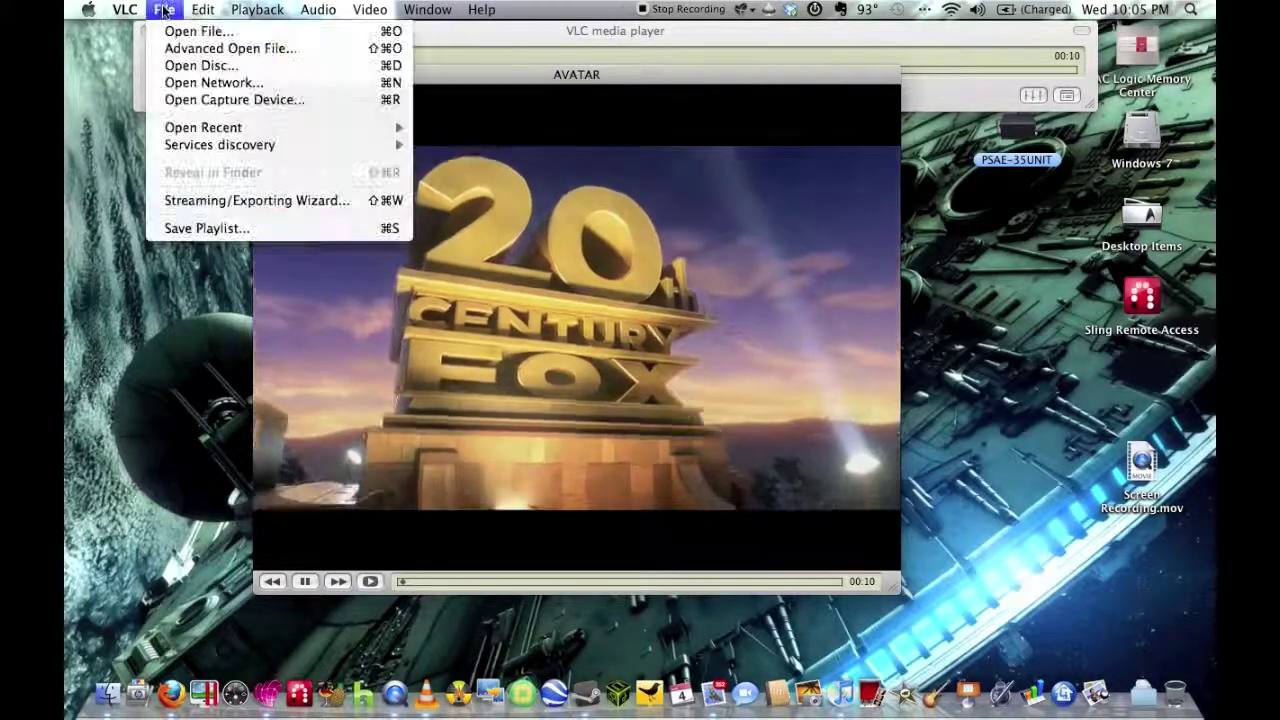
pyautogui.moveTo(257, 9)
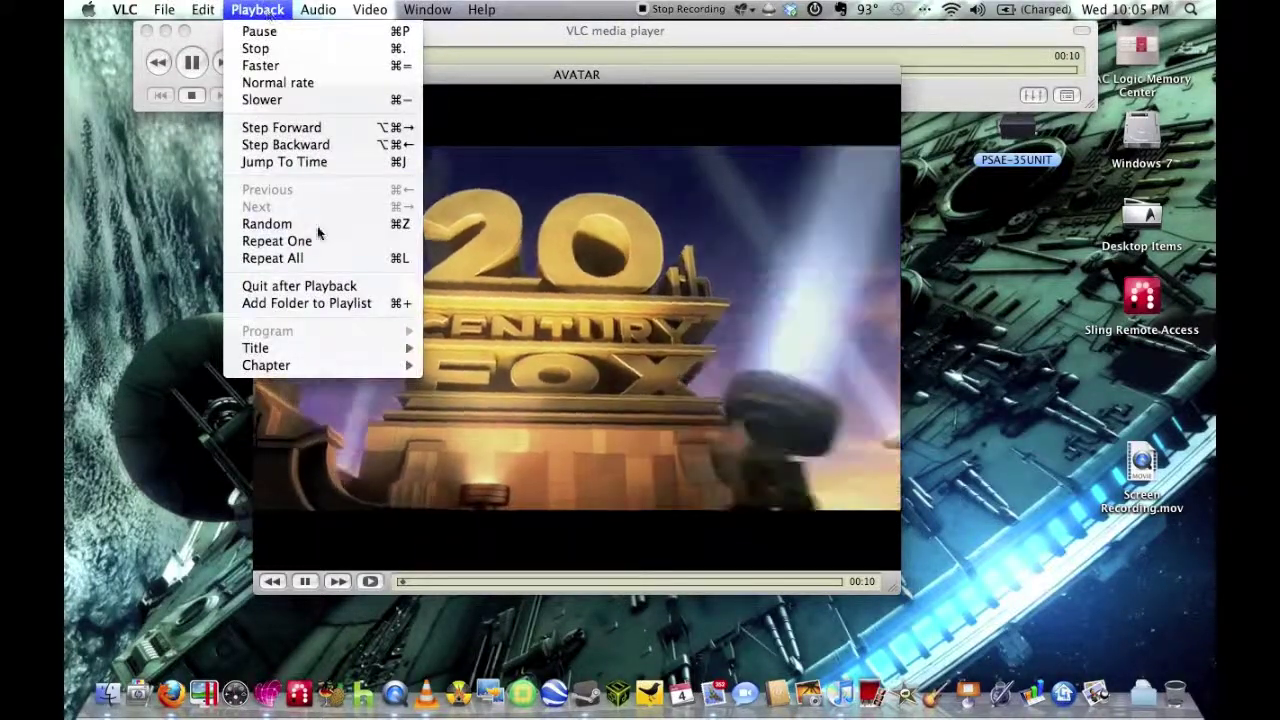
pyautogui.moveTo(331, 348)
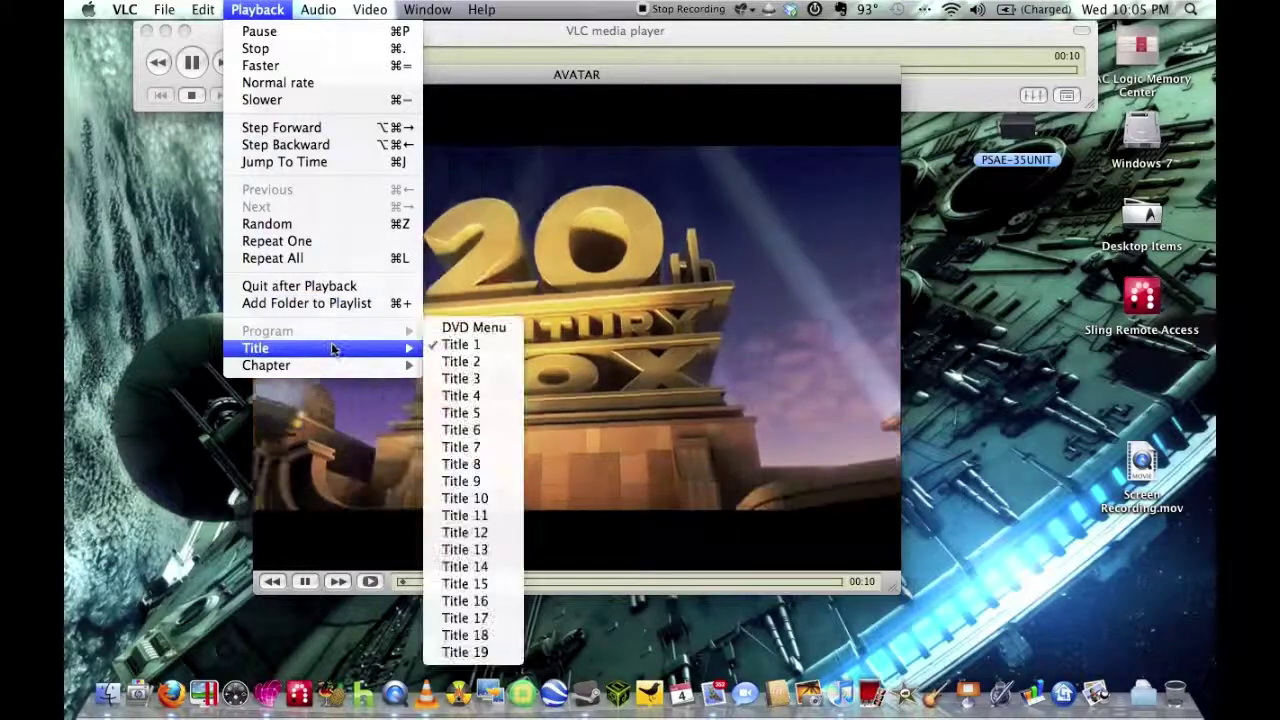
pyautogui.click(460, 345)
pyautogui.moveTo(566, 78); pyautogui.dragTo(603, 105)
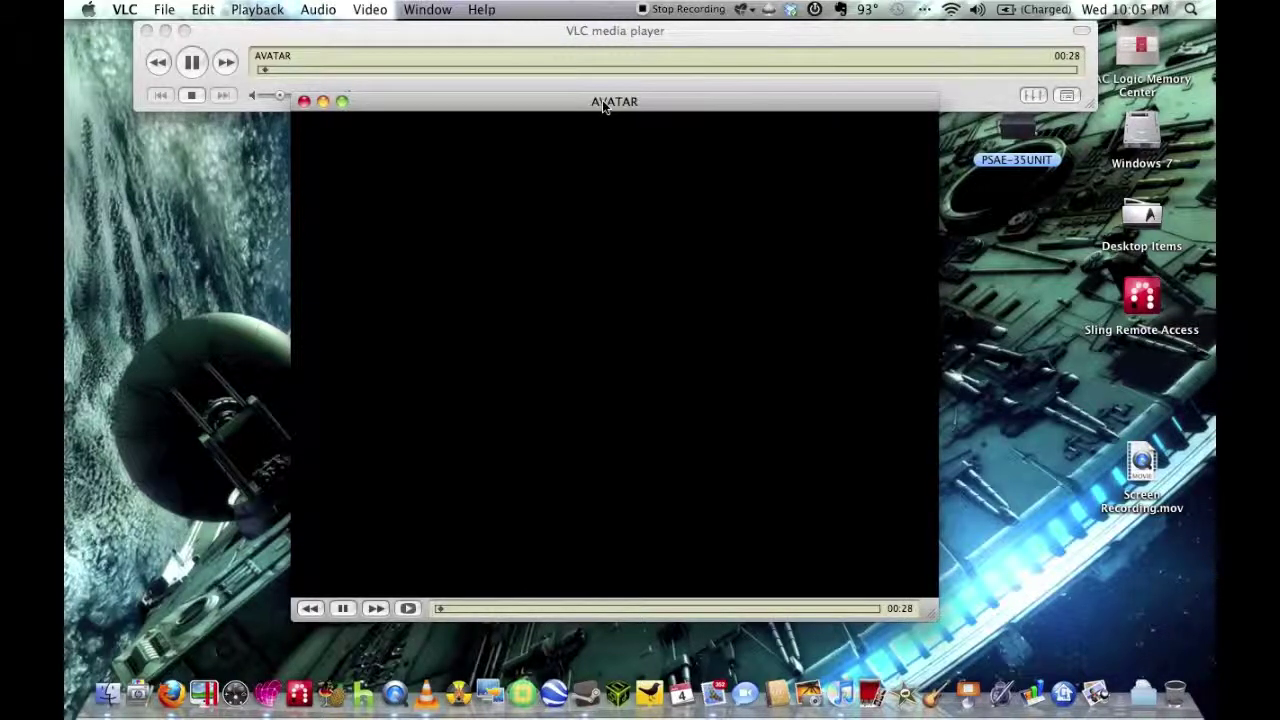
# Look over the audio and video options, then close the AVATAR video and player windows
pyautogui.click(308, 9)
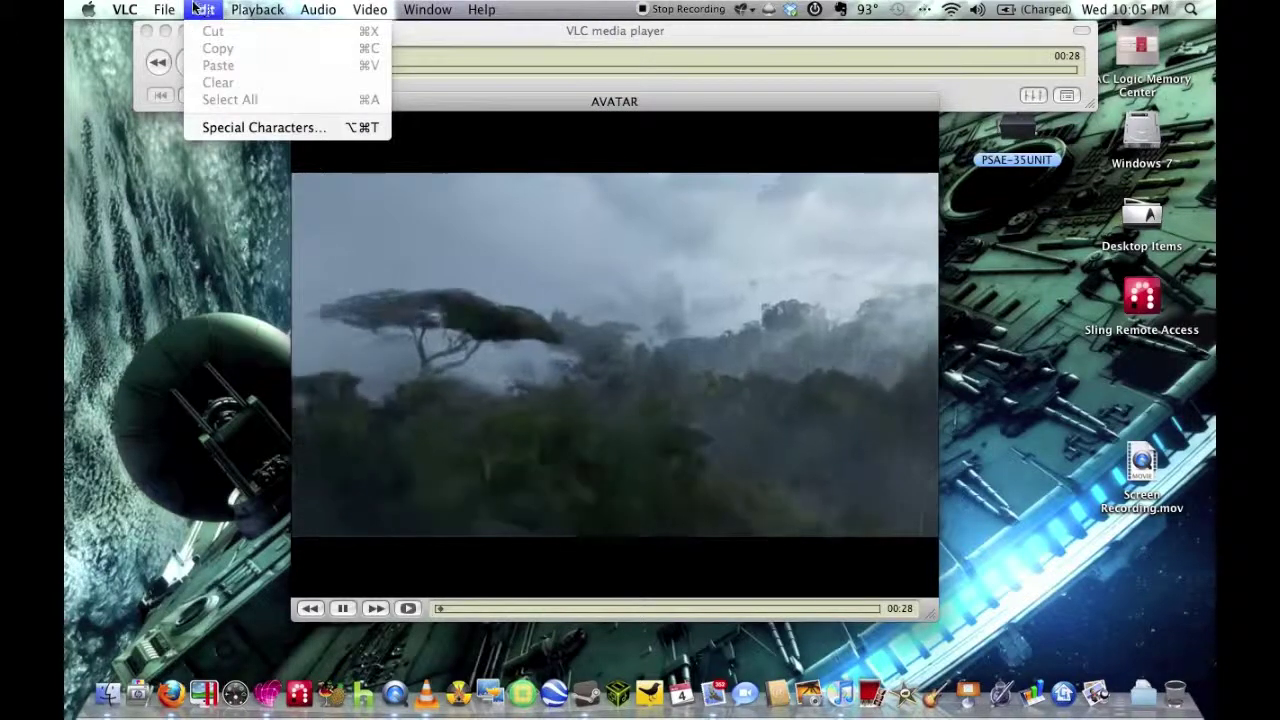
pyautogui.moveTo(164, 9)
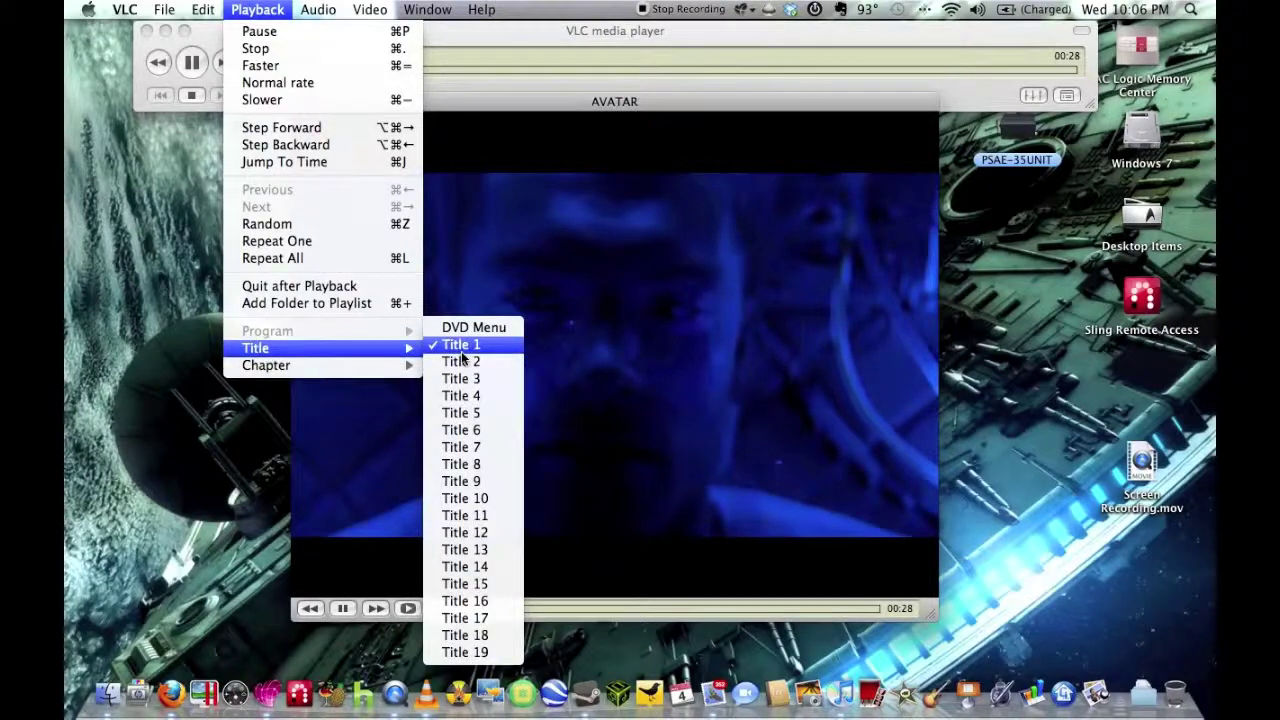
pyautogui.click(192, 195)
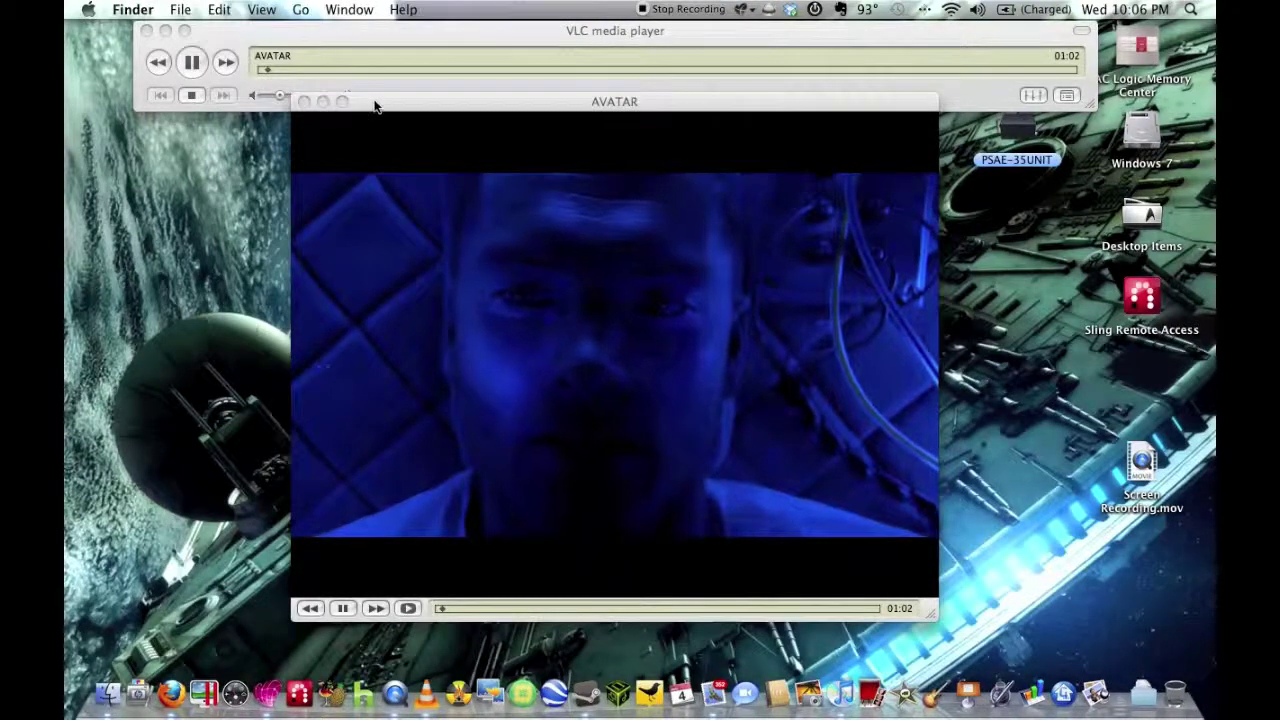
pyautogui.moveTo(374, 106); pyautogui.dragTo(351, 126)
pyautogui.press('super+w')
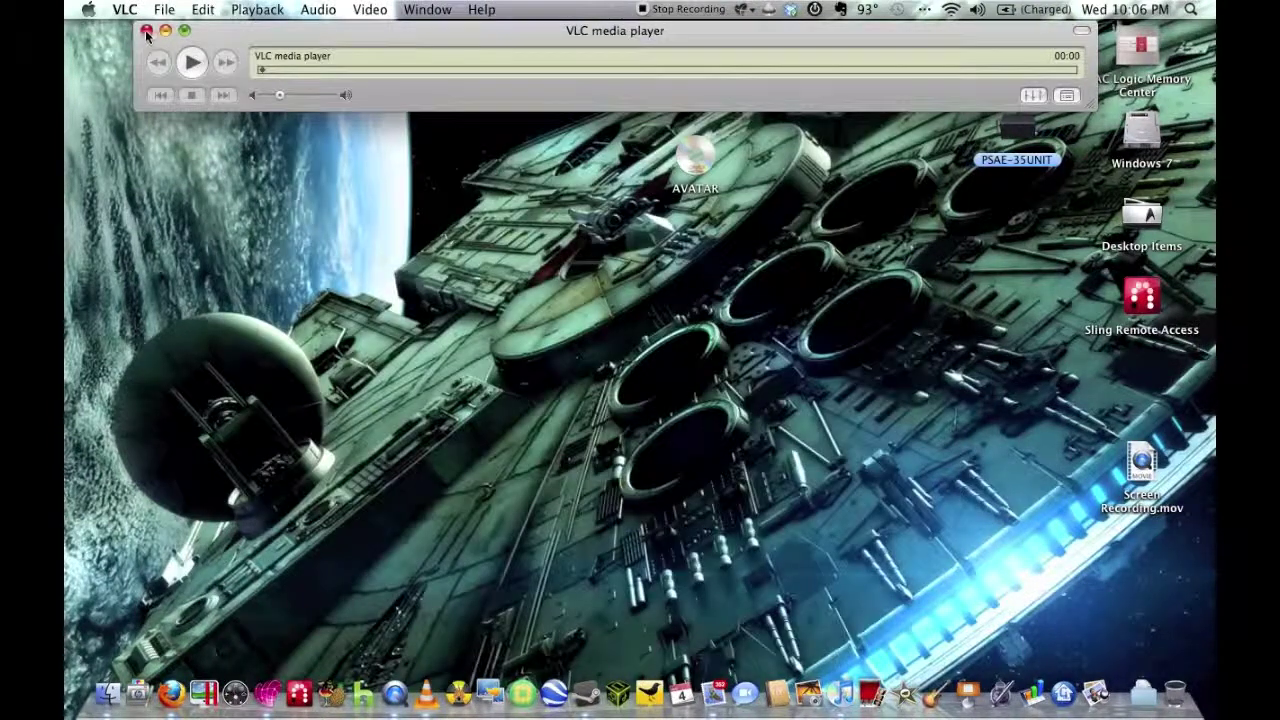
pyautogui.click(146, 31)
# Launch HandBrake, approve opening it, and scan the AVATAR disc's VIDEO_TS folder as the source
pyautogui.click(330, 697)
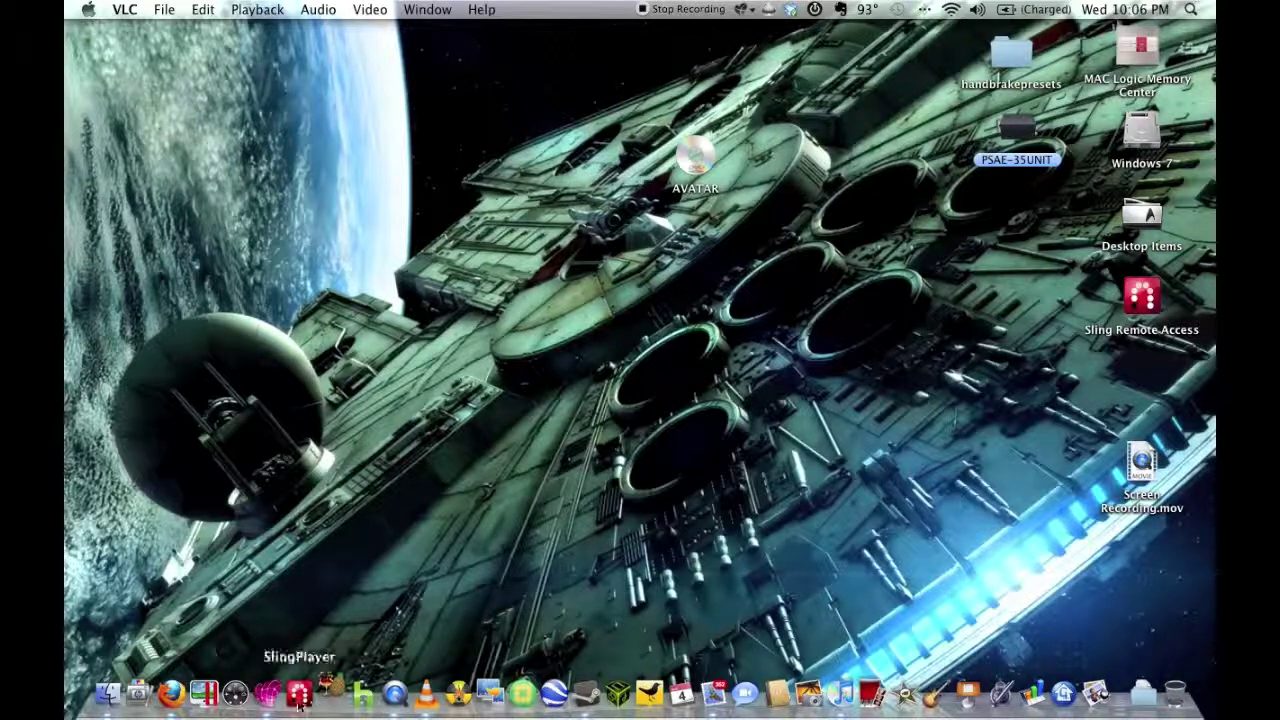
pyautogui.click(806, 270)
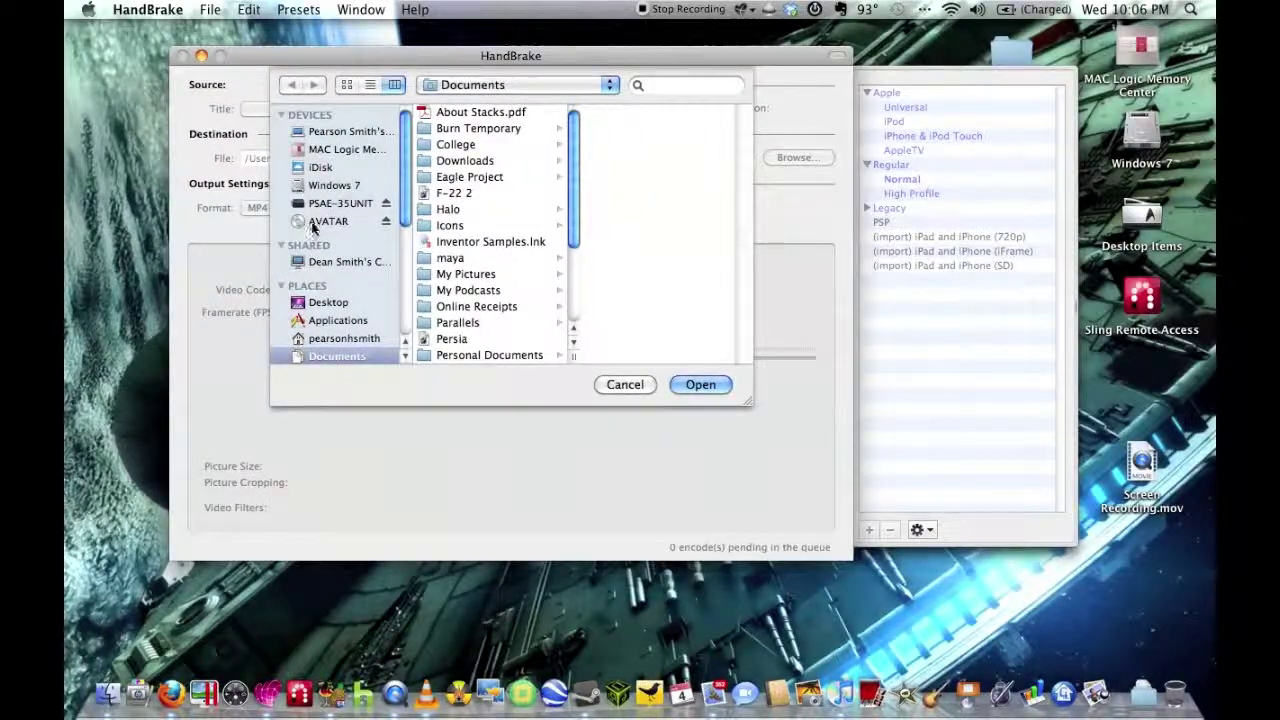
pyautogui.click(318, 222)
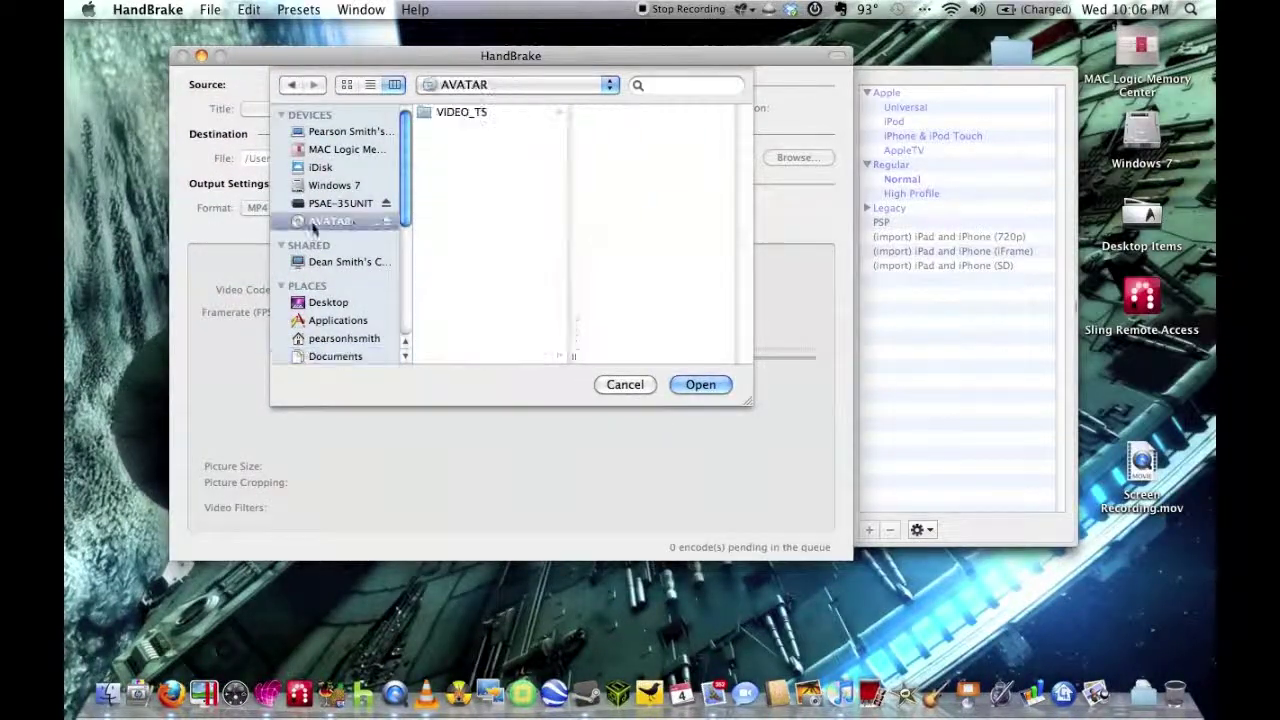
pyautogui.click(462, 112)
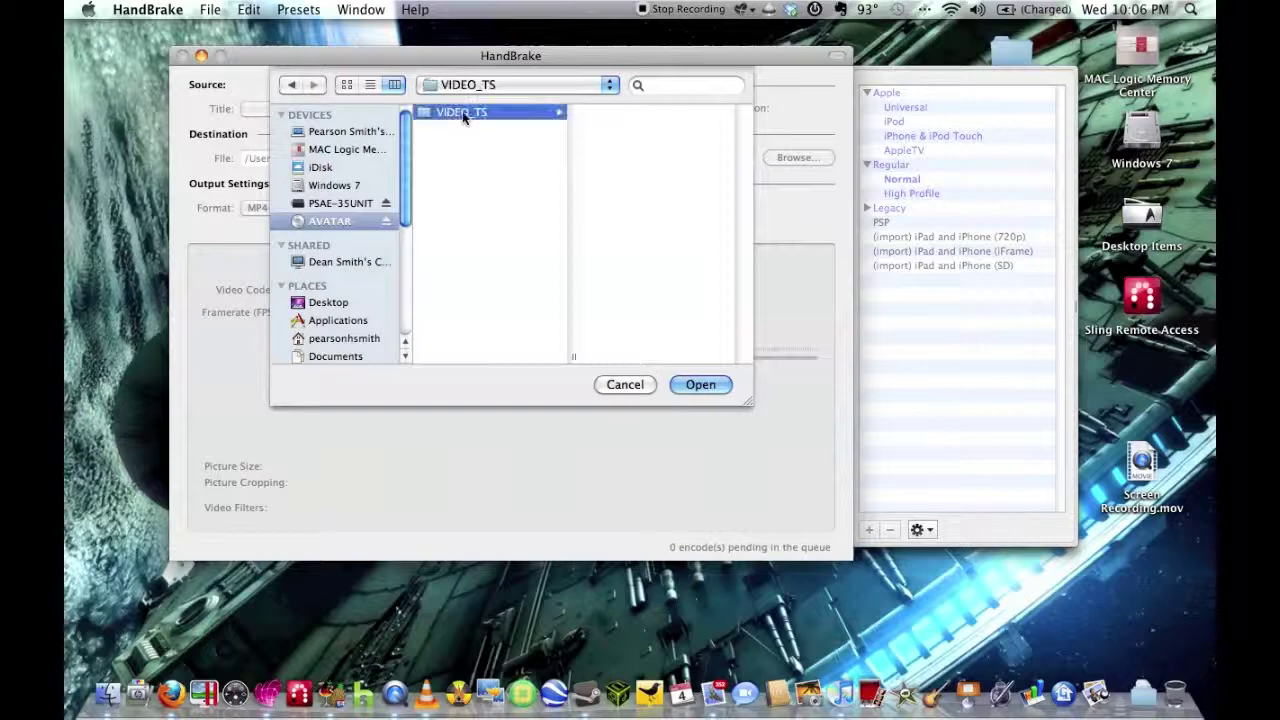
pyautogui.click(688, 385)
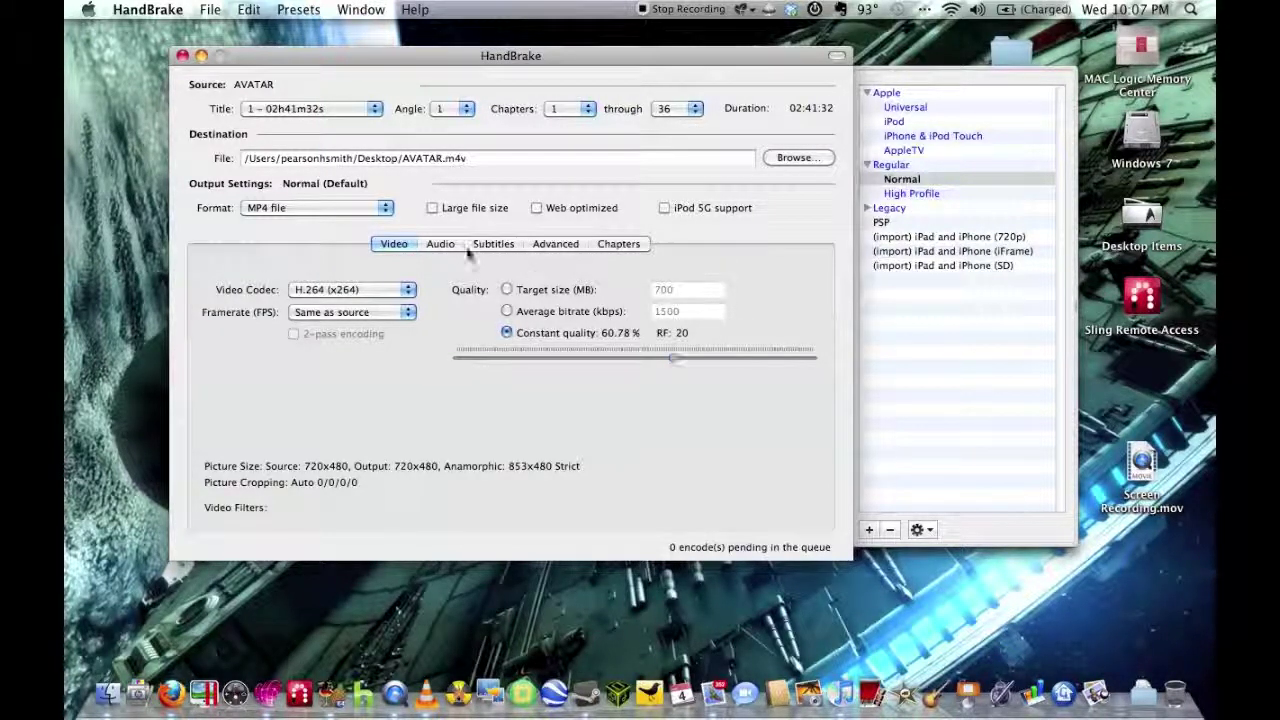
pyautogui.click(374, 109)
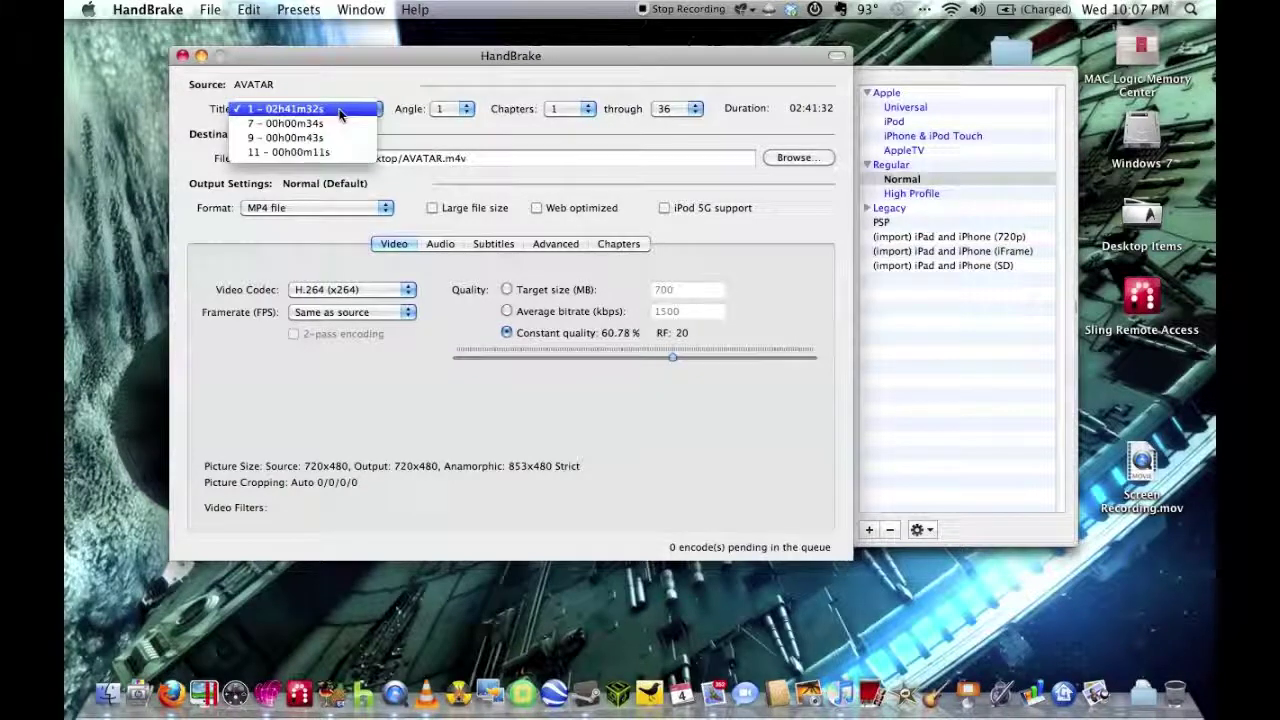
pyautogui.click(337, 117)
pyautogui.moveTo(337, 55); pyautogui.dragTo(379, 46)
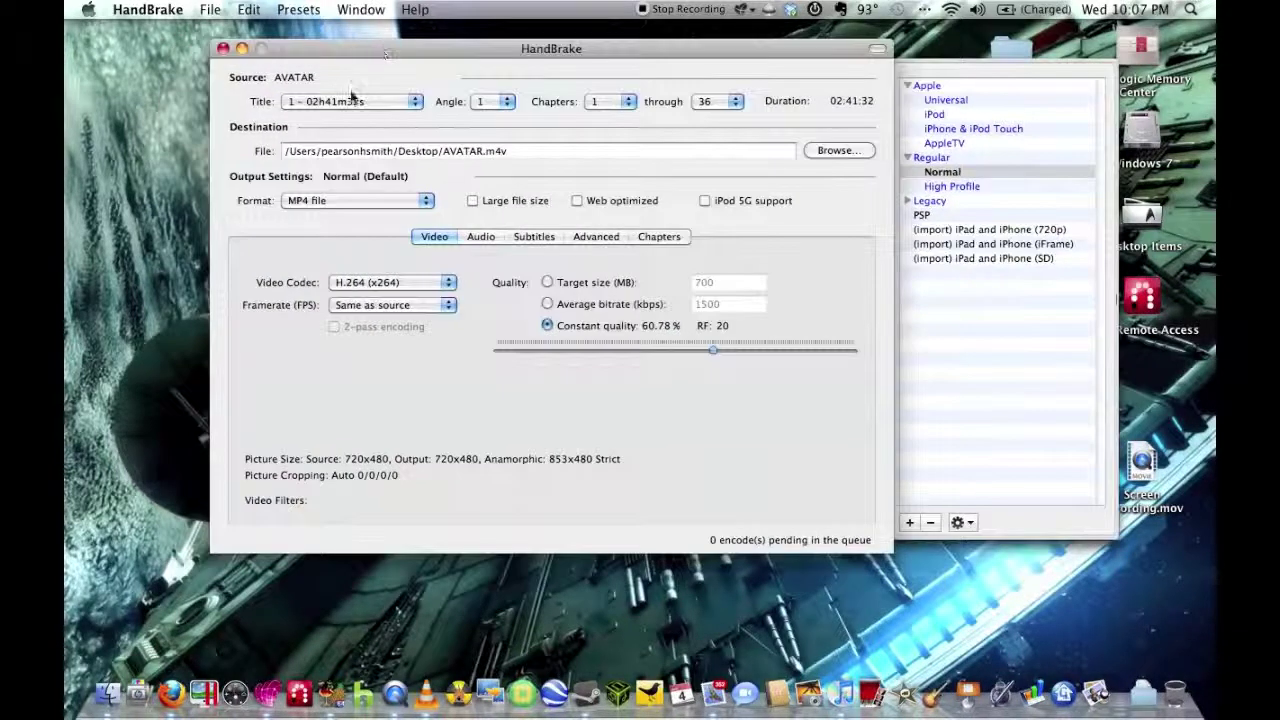
pyautogui.click(414, 102)
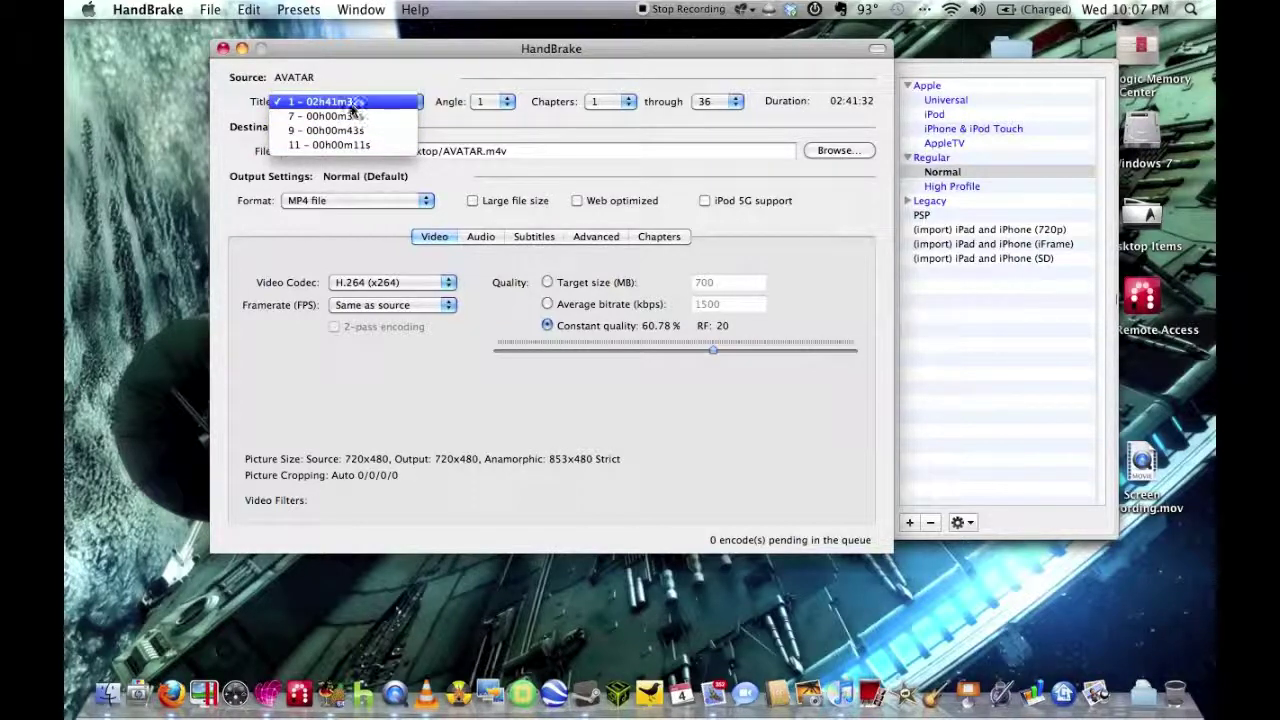
pyautogui.click(368, 102)
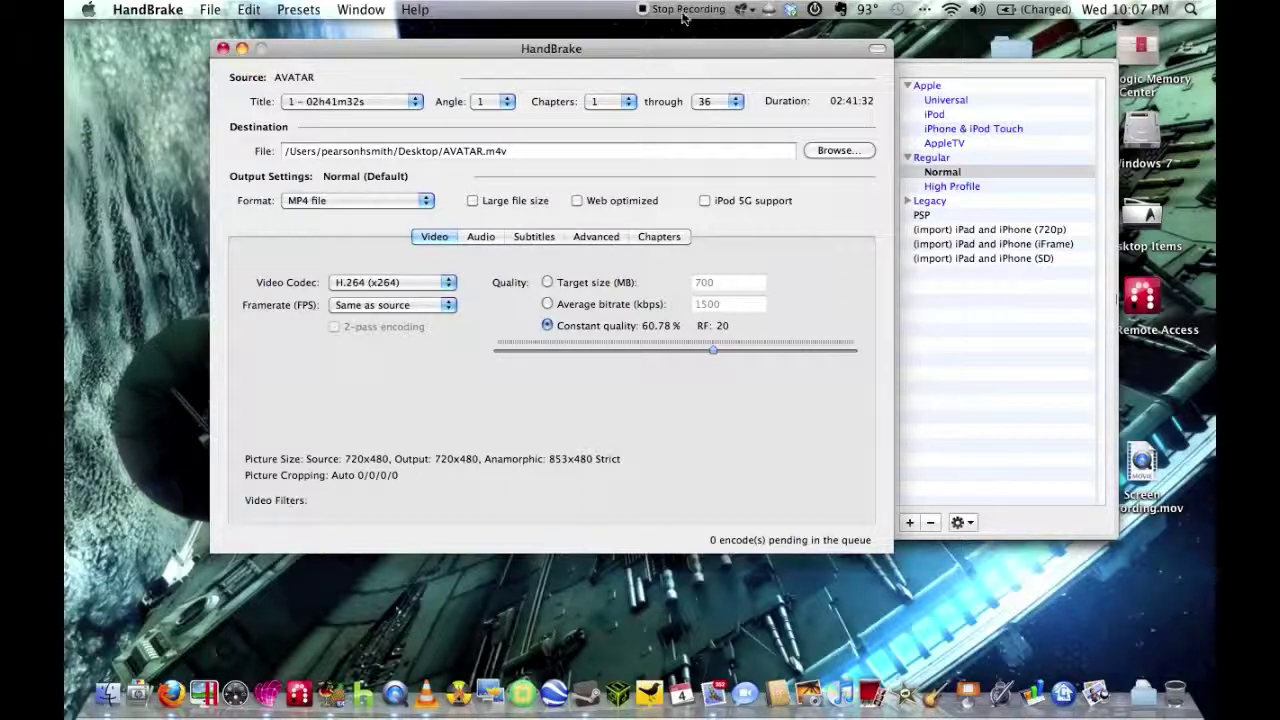
pyautogui.moveTo(510, 57); pyautogui.dragTo(498, 53)
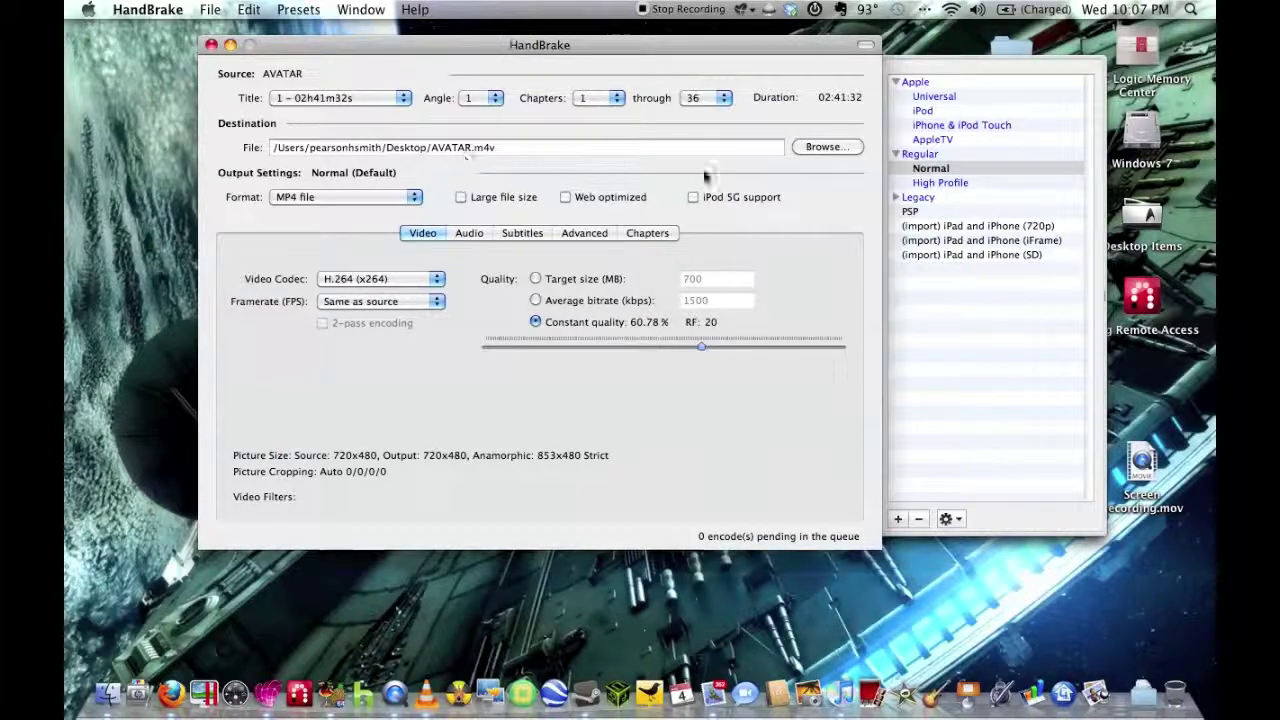
# Apply the Apple Universal preset to the AVATAR encode instead of iPhone & iPod Touch
pyautogui.click(931, 98)
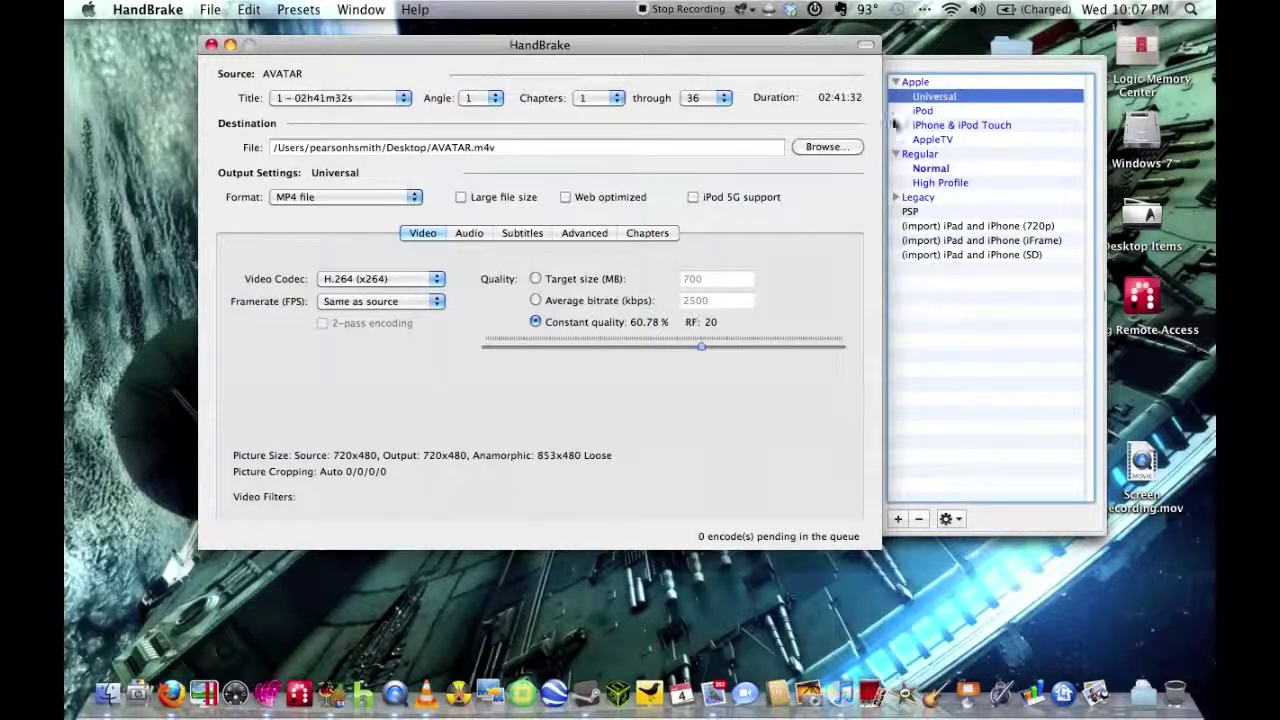
pyautogui.click(1022, 97)
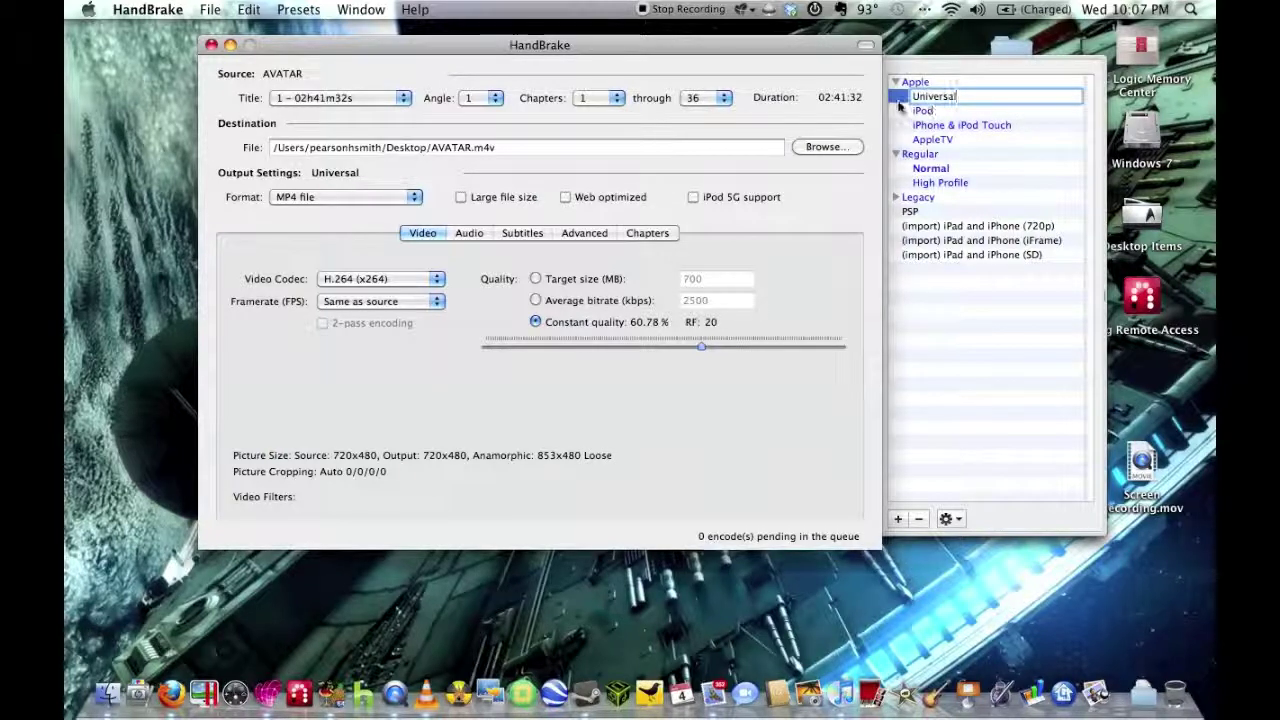
pyautogui.press('Return')
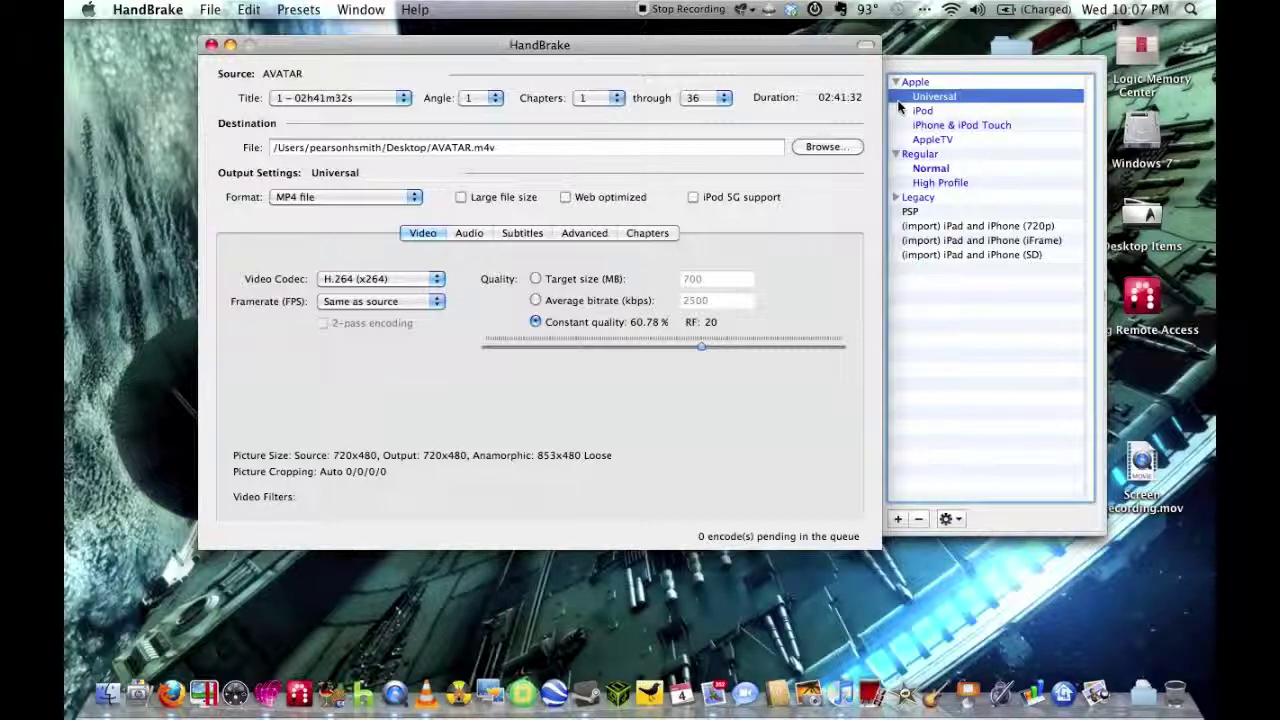
pyautogui.click(989, 129)
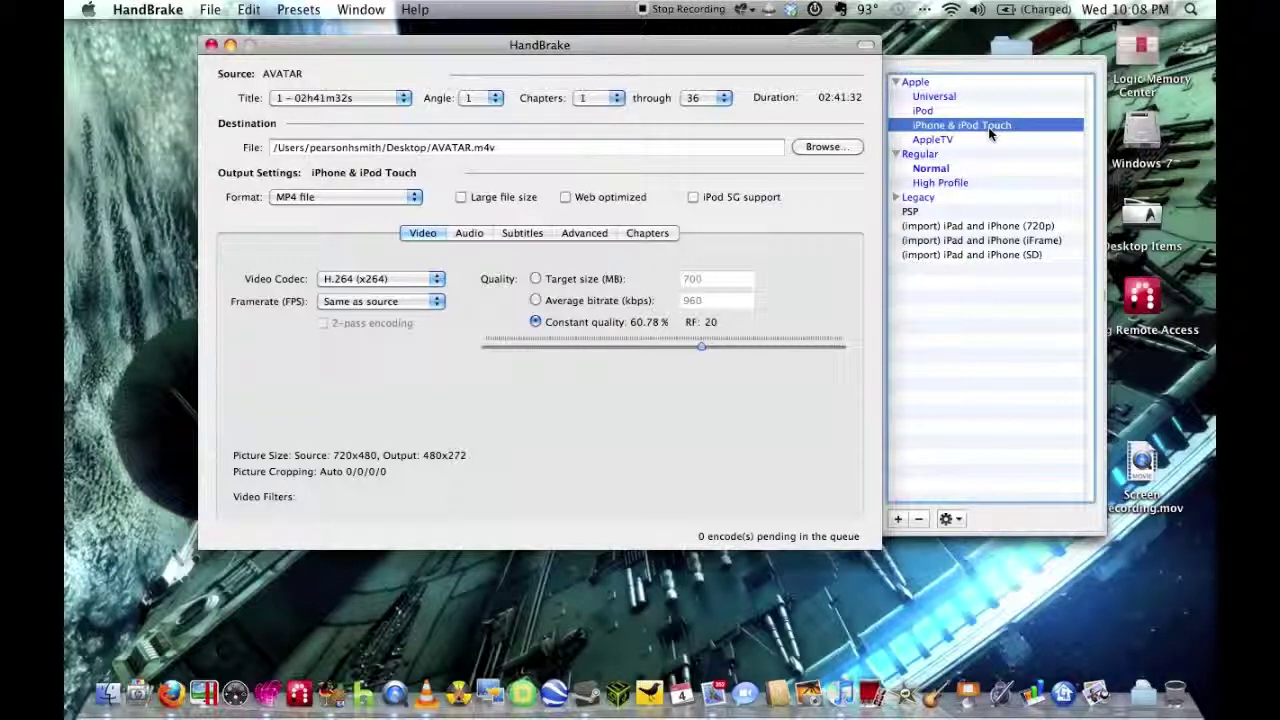
pyautogui.click(932, 100)
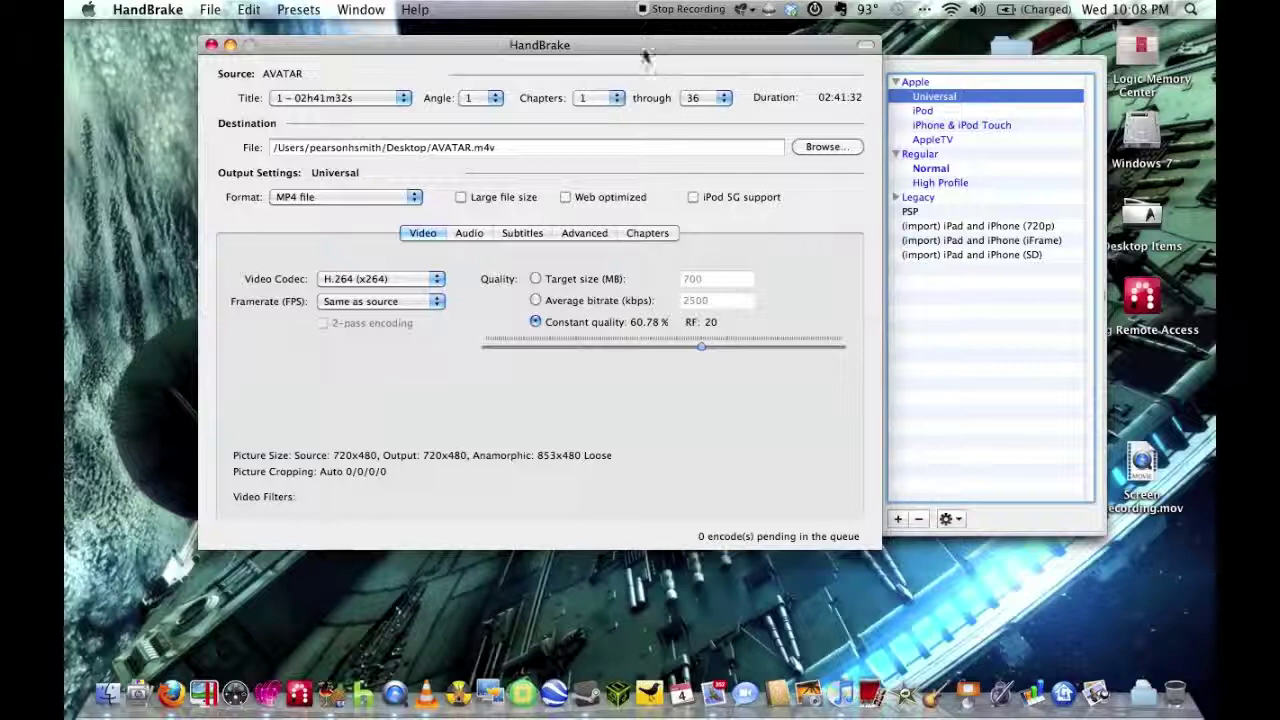
pyautogui.moveTo(646, 48); pyautogui.dragTo(670, 48)
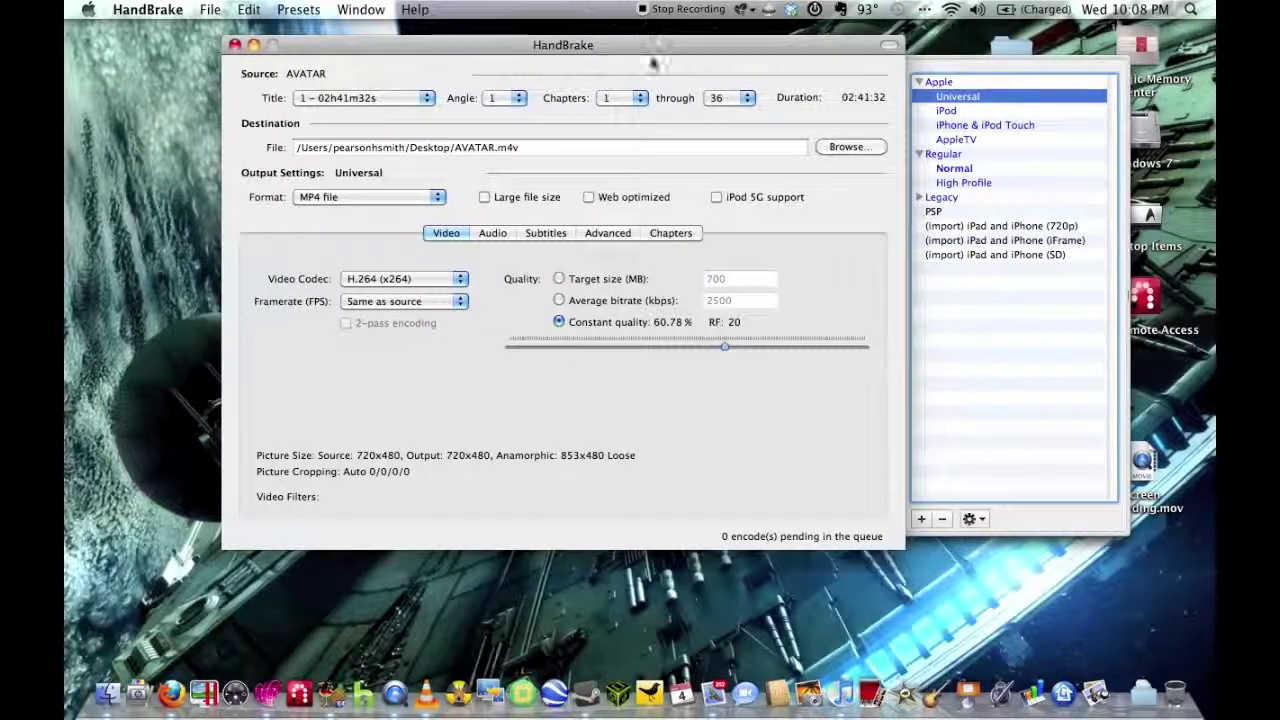
pyautogui.click(888, 45)
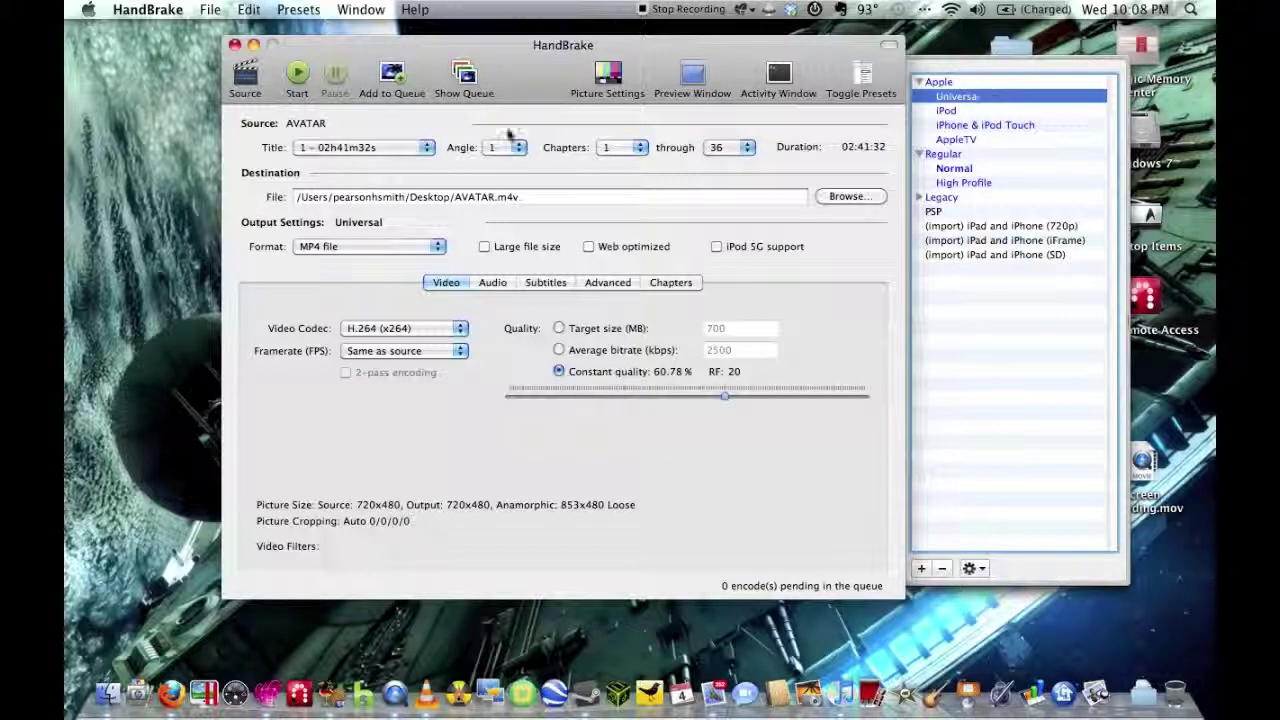
# Start the AVATAR encode to AVATAR.m4v, hide the toolbar, and reposition the HandBrake window
pyautogui.click(292, 75)
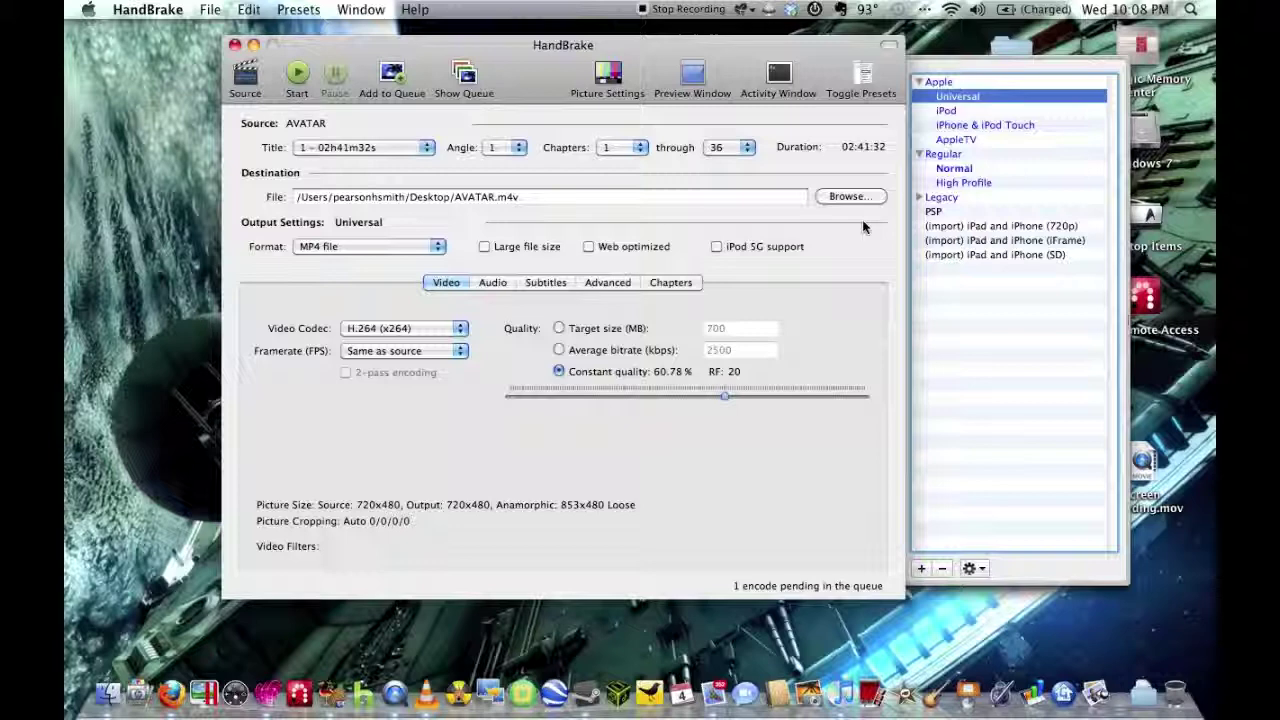
pyautogui.click(889, 46)
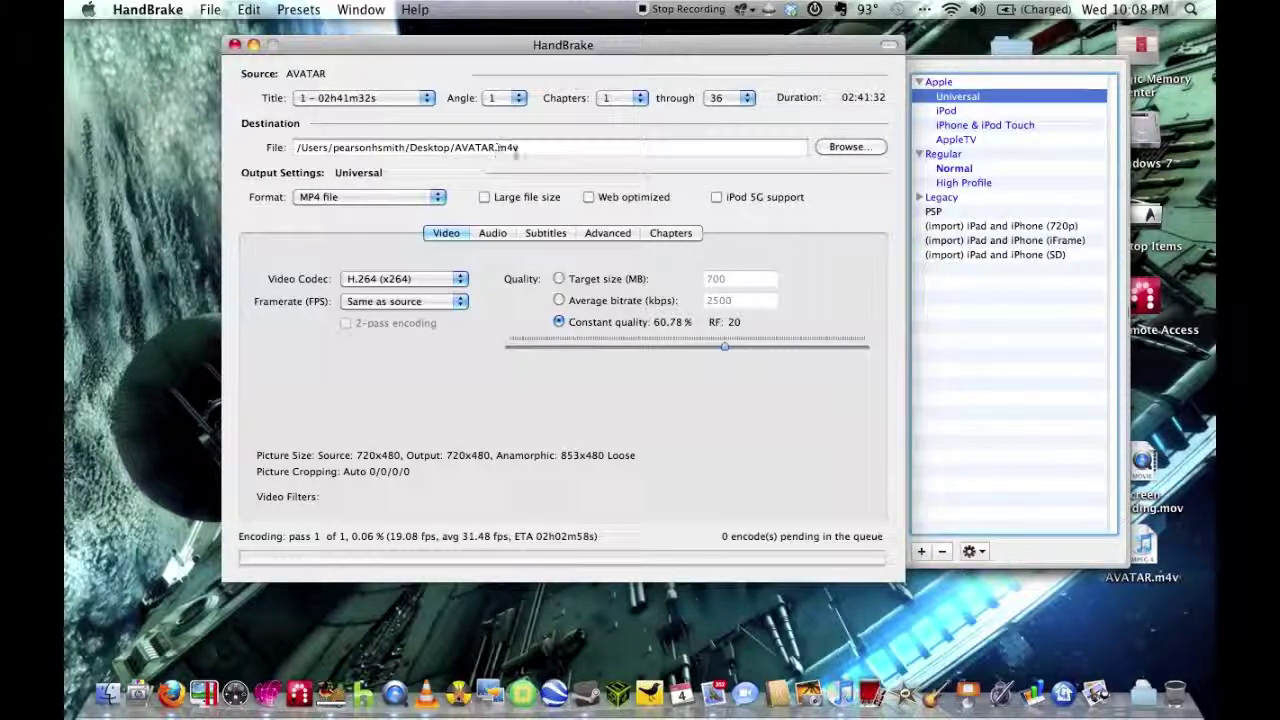
pyautogui.moveTo(586, 49); pyautogui.dragTo(524, 61)
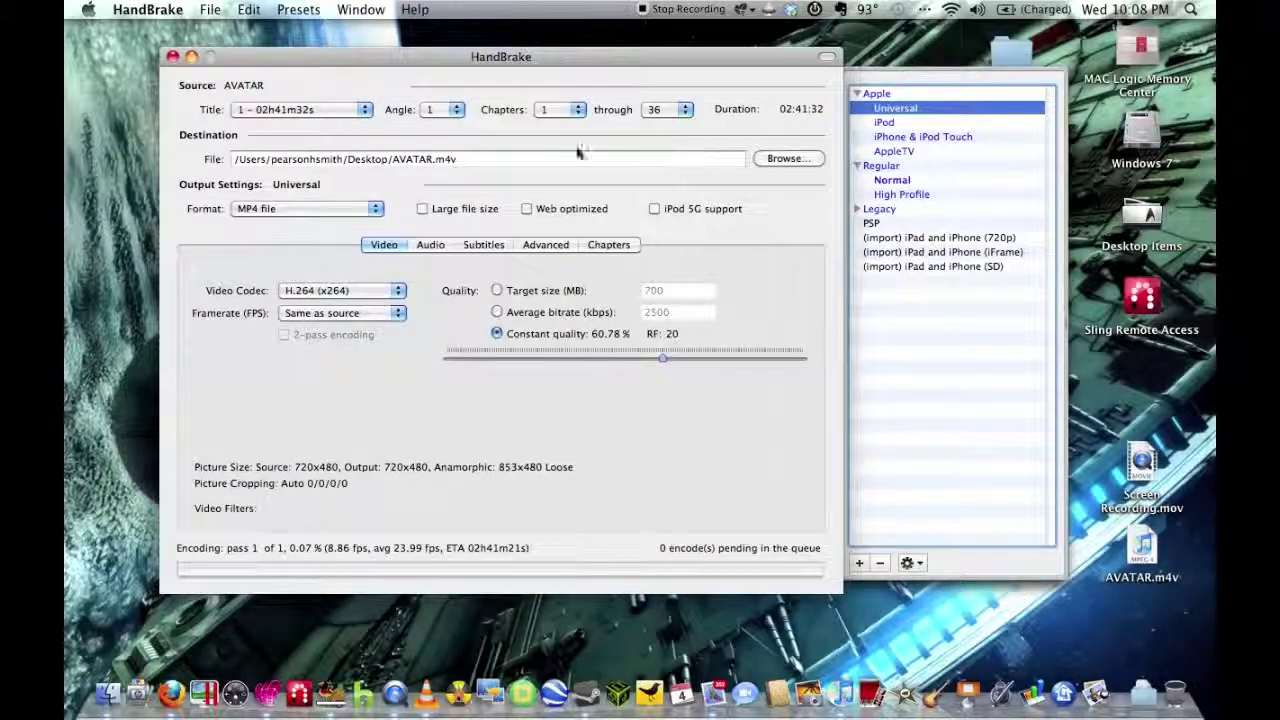
pyautogui.moveTo(403, 67); pyautogui.dragTo(438, 50)
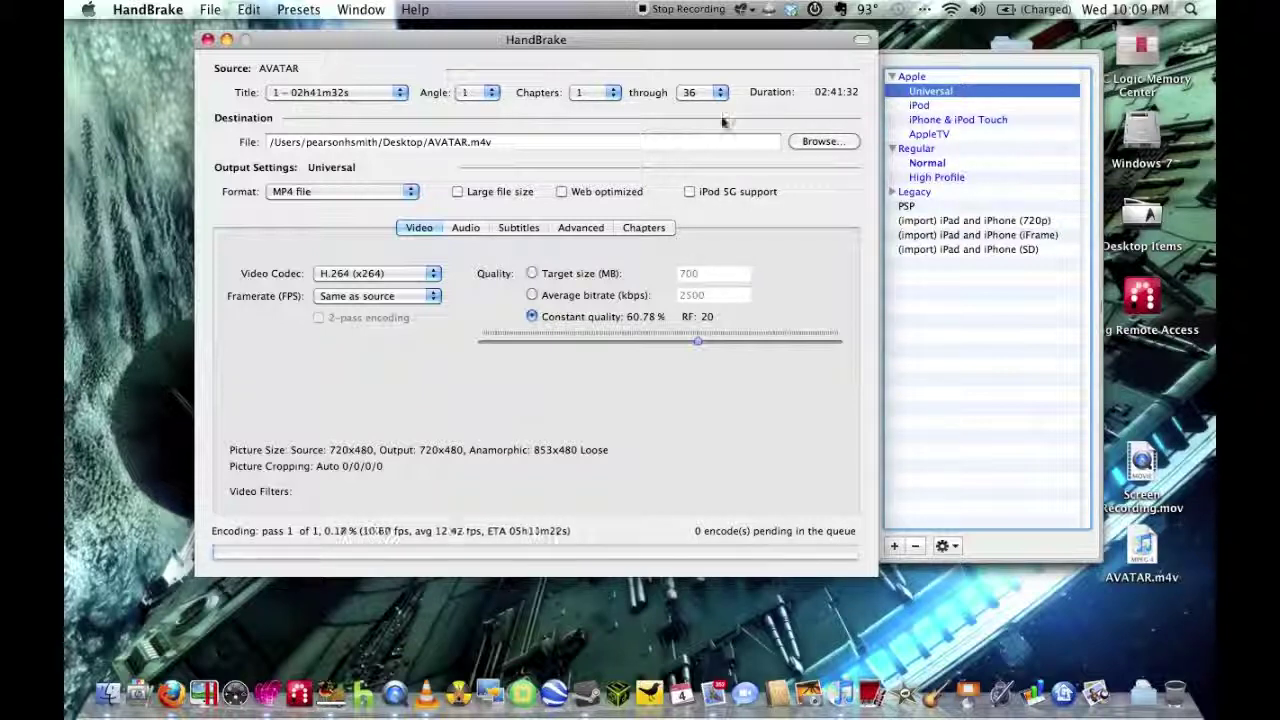
pyautogui.moveTo(644, 41); pyautogui.dragTo(641, 42)
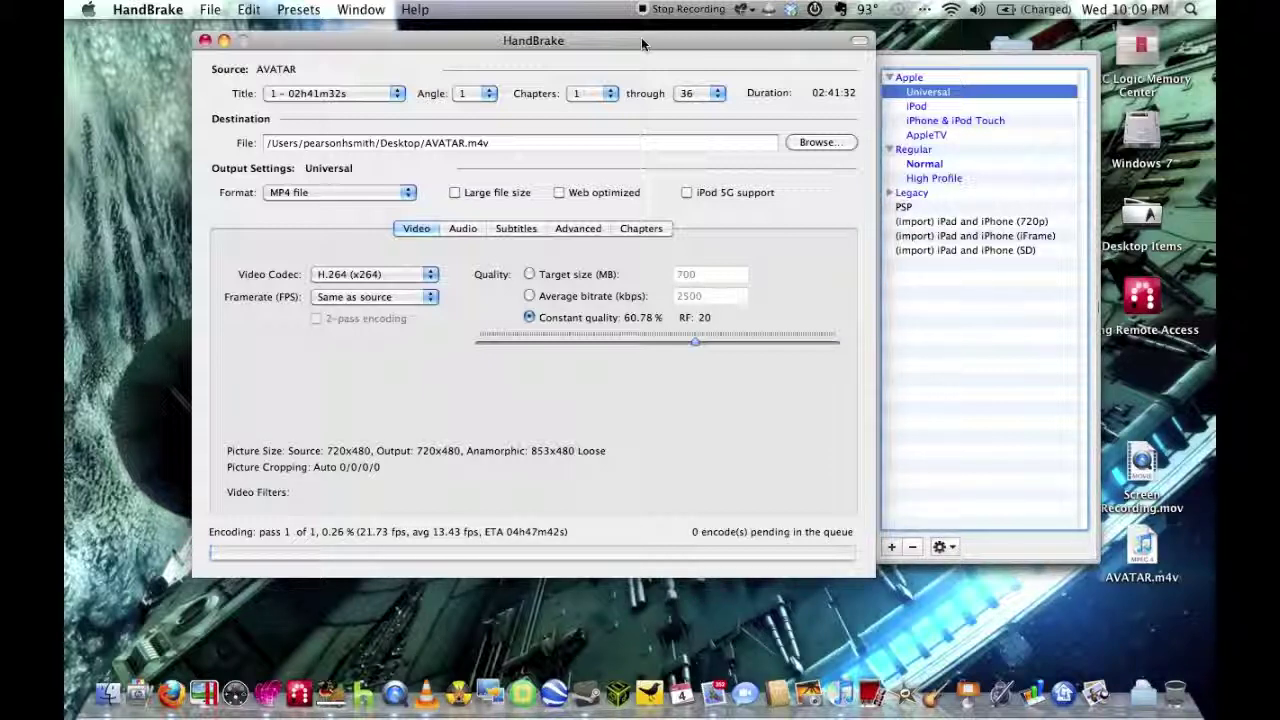
pyautogui.moveTo(472, 40); pyautogui.dragTo(136, 44)
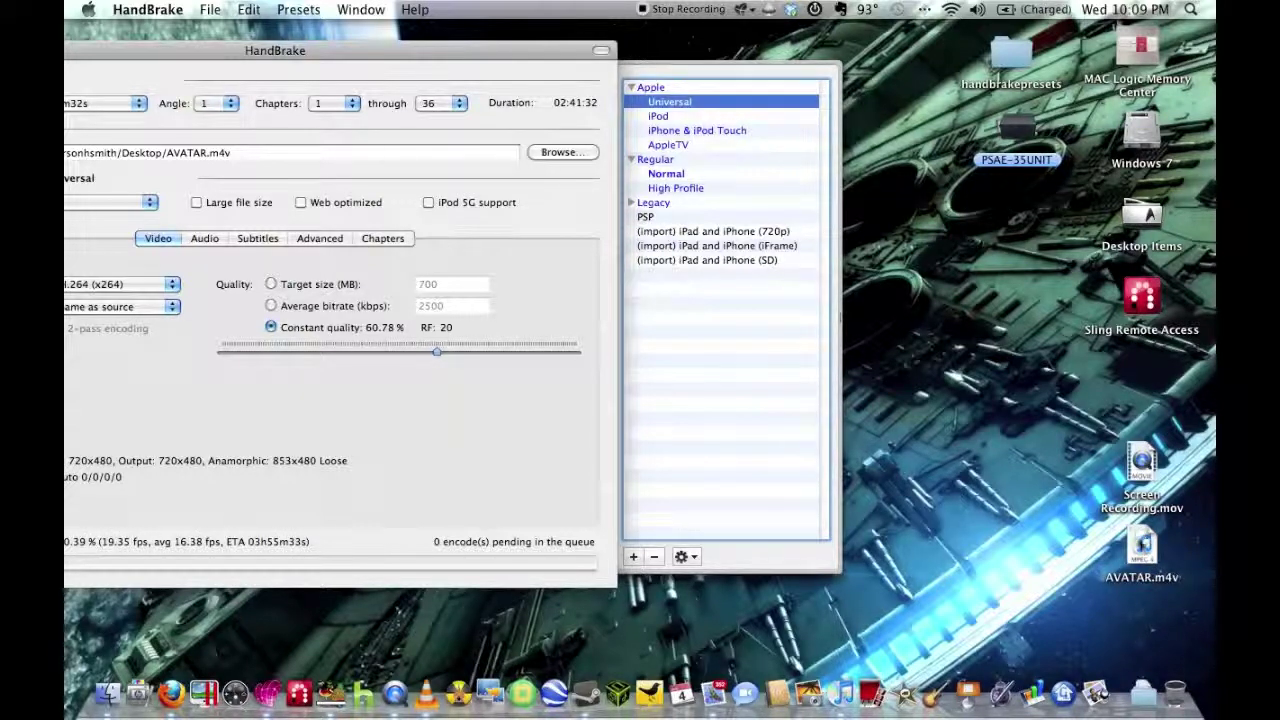
pyautogui.moveTo(407, 46); pyautogui.dragTo(430, 58)
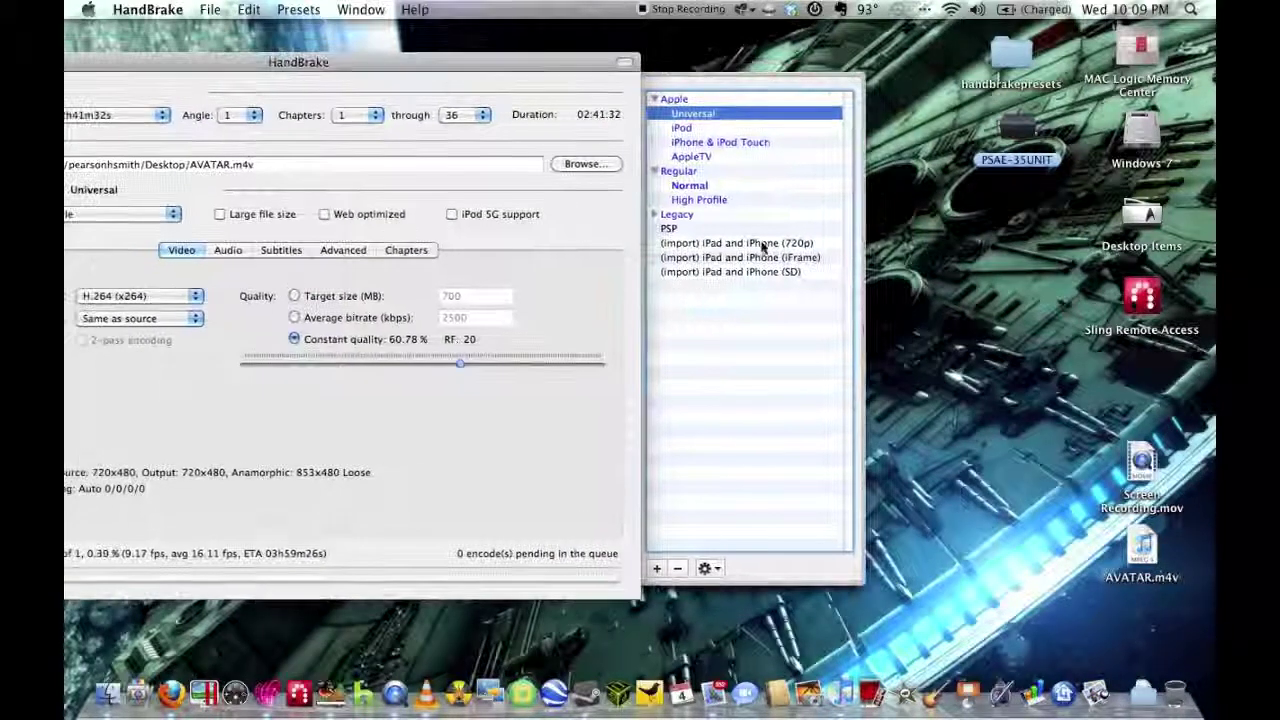
# Bring iTunes to the front and open Get Info for the Airplane movie
pyautogui.click(843, 692)
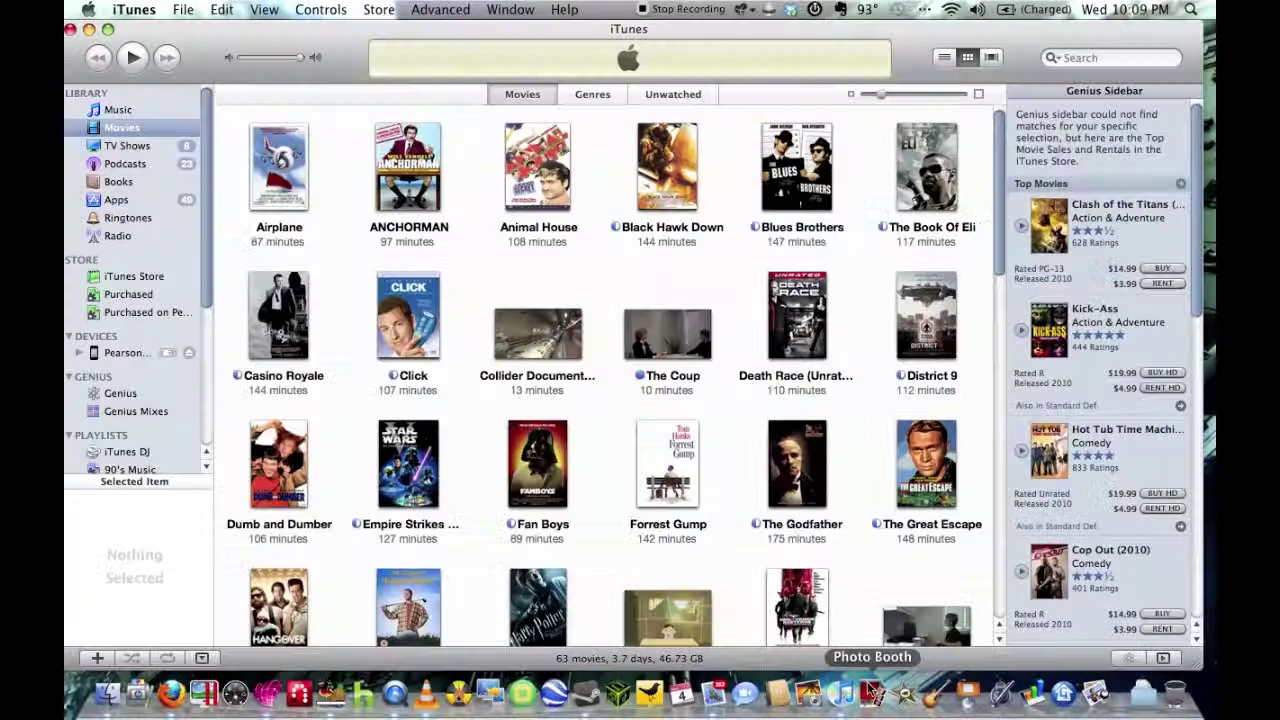
pyautogui.moveTo(815, 29); pyautogui.dragTo(678, 29)
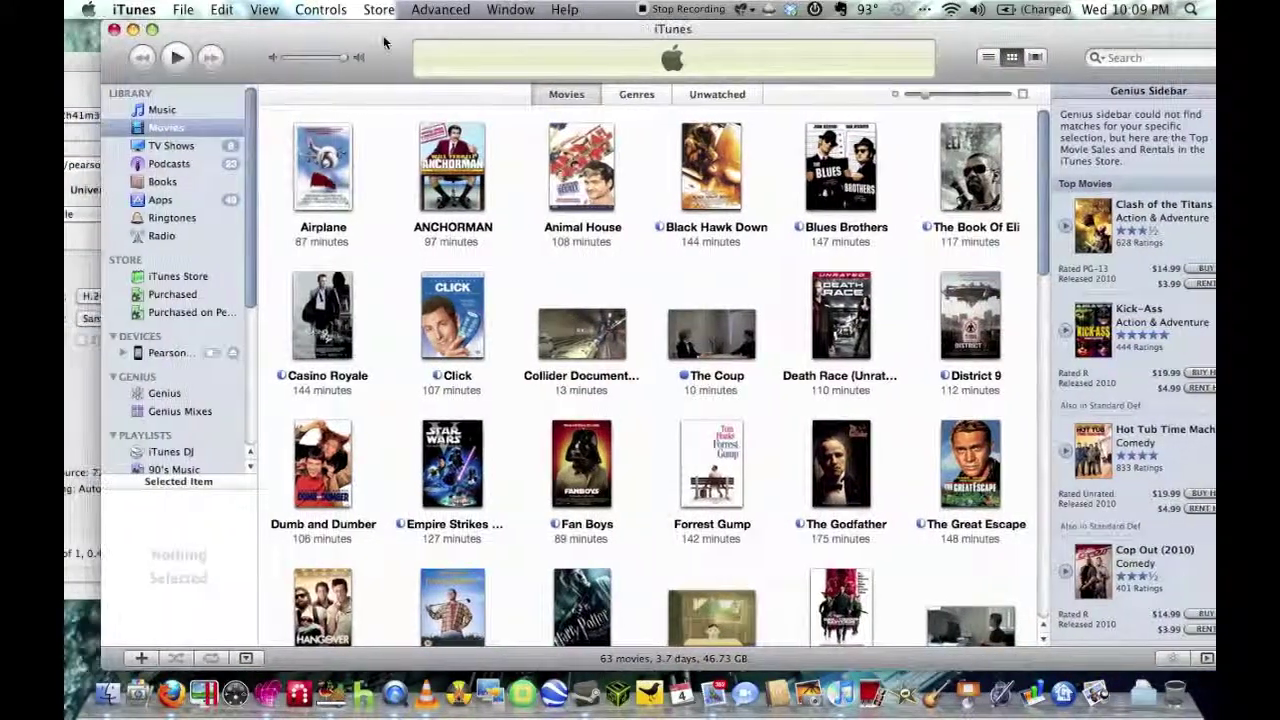
pyautogui.click(323, 167)
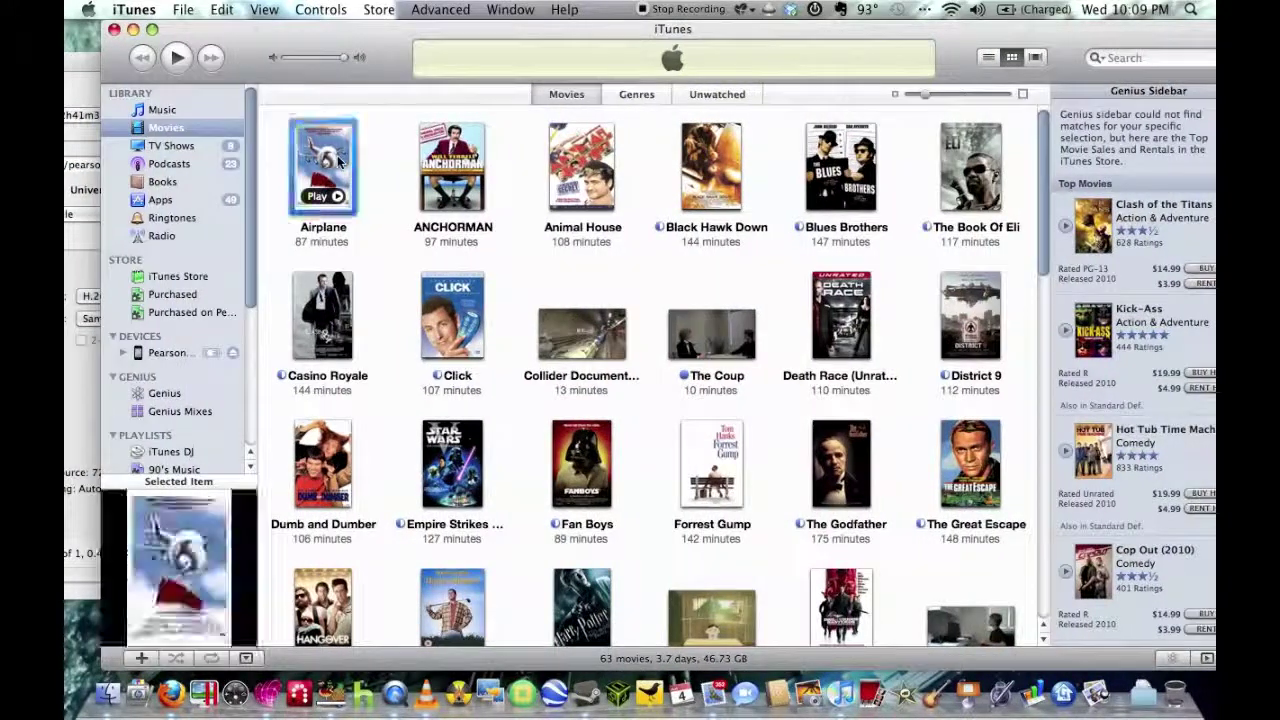
pyautogui.click(183, 9)
pyautogui.click(212, 190)
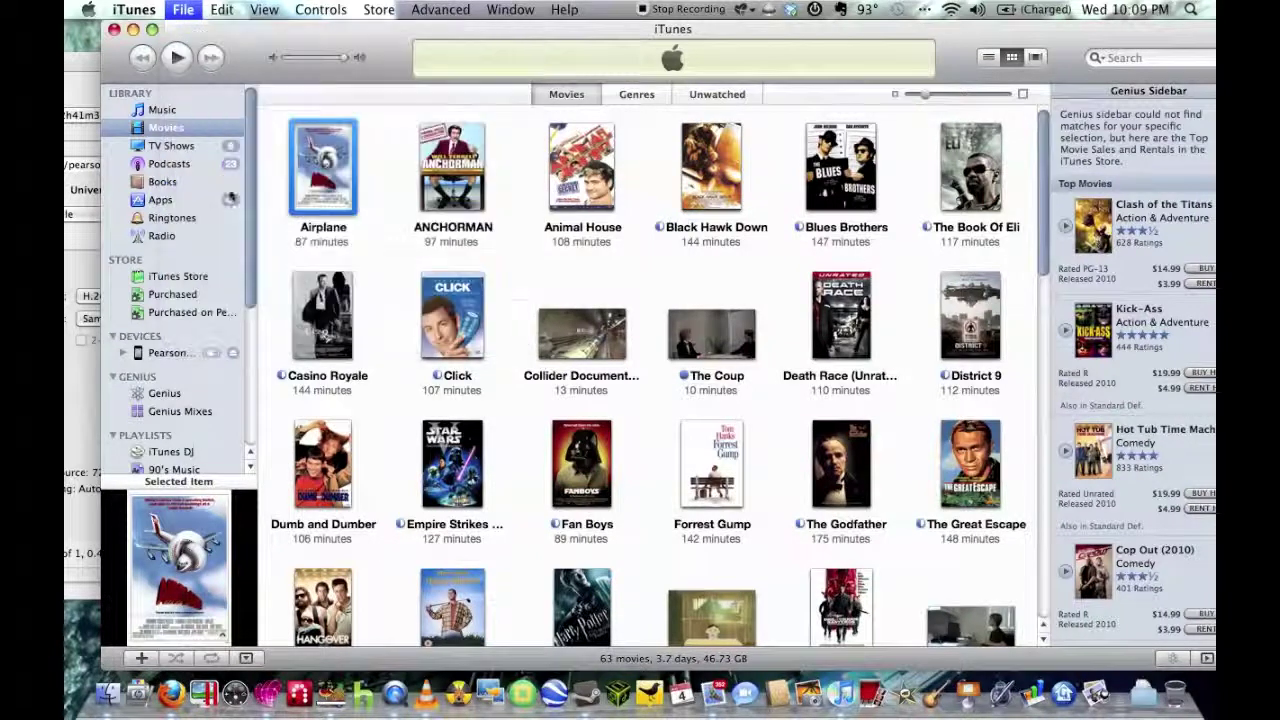
# Review Airplane's poster artwork, Info and Video details unchanged, then move the iTunes window right
pyautogui.click(590, 126)
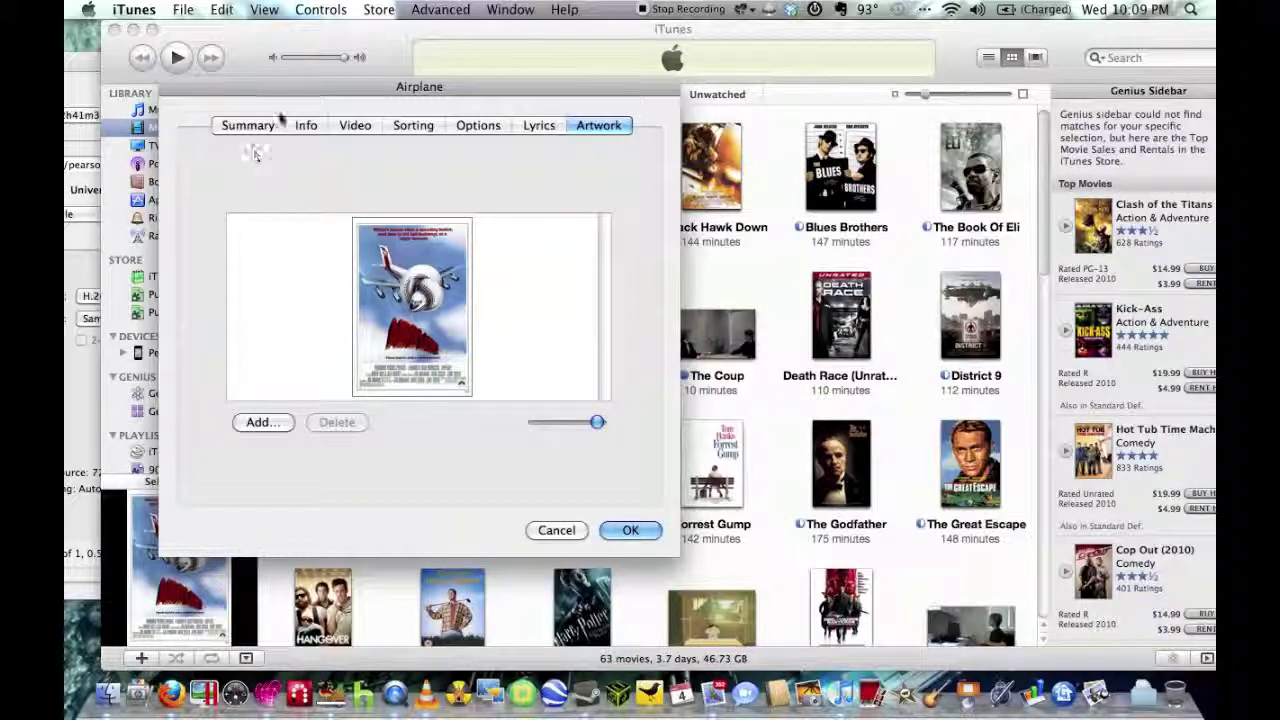
pyautogui.click(300, 128)
pyautogui.click(352, 125)
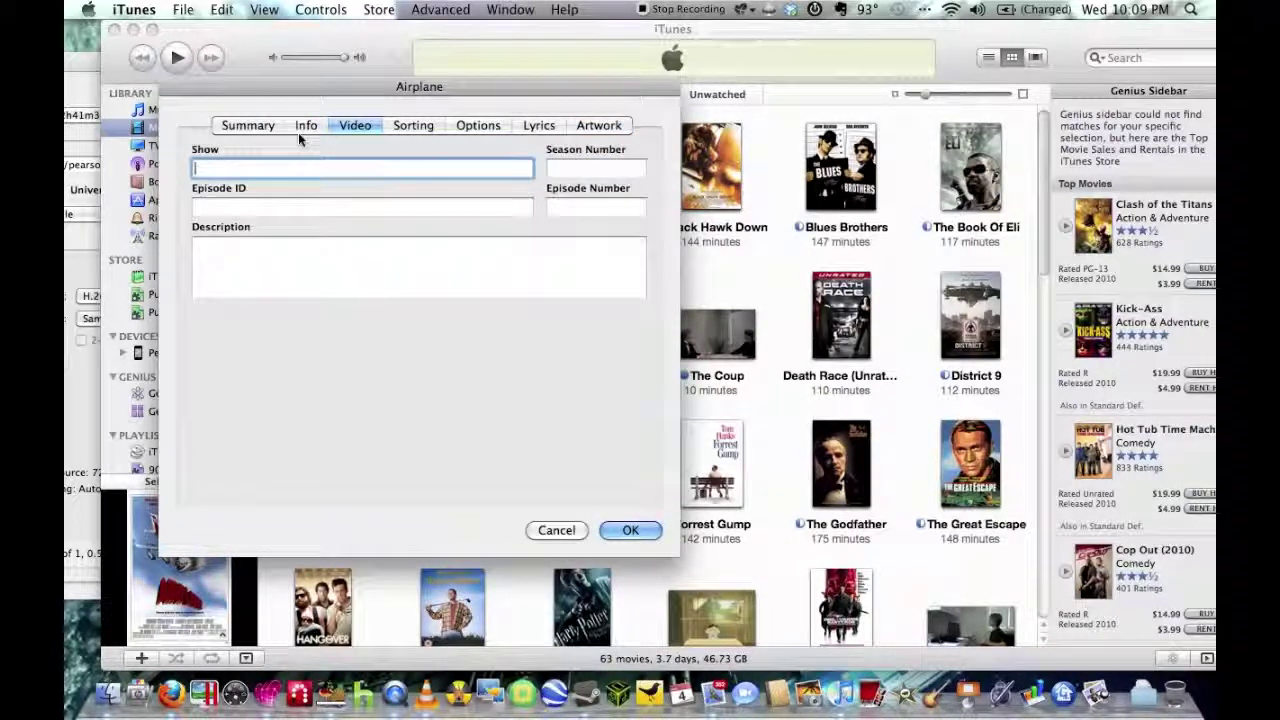
pyautogui.click(305, 127)
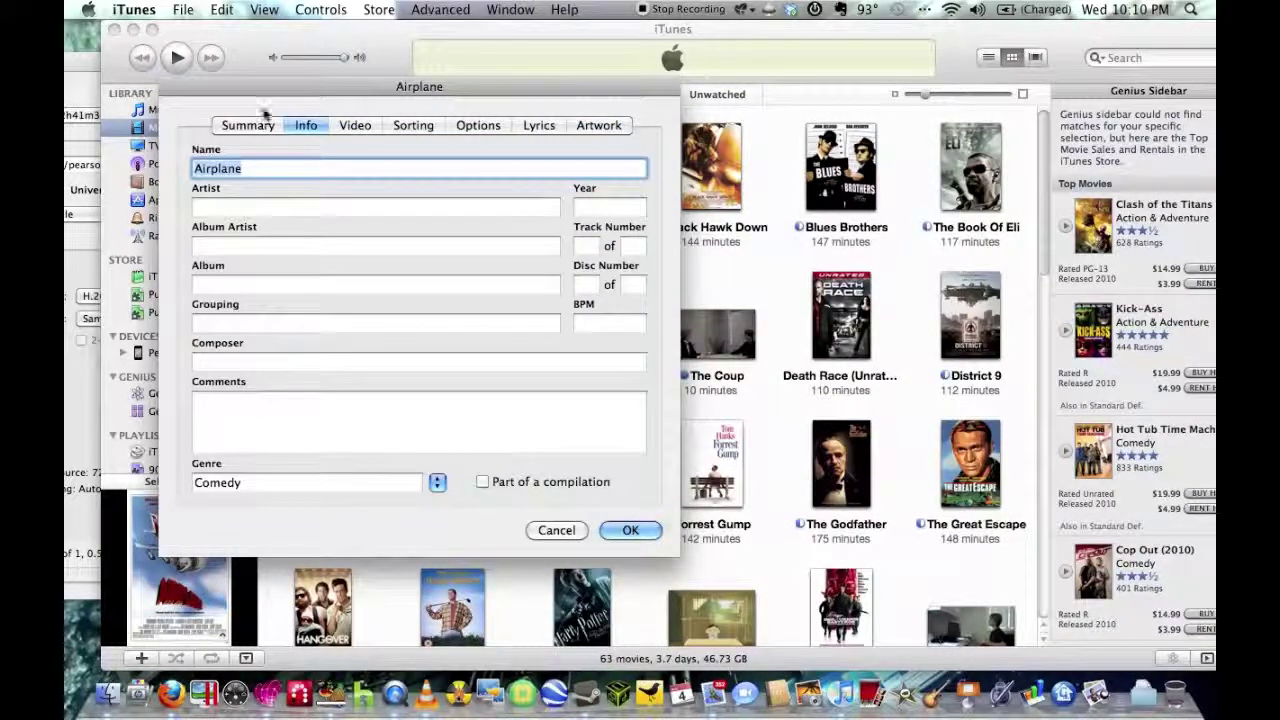
pyautogui.click(628, 530)
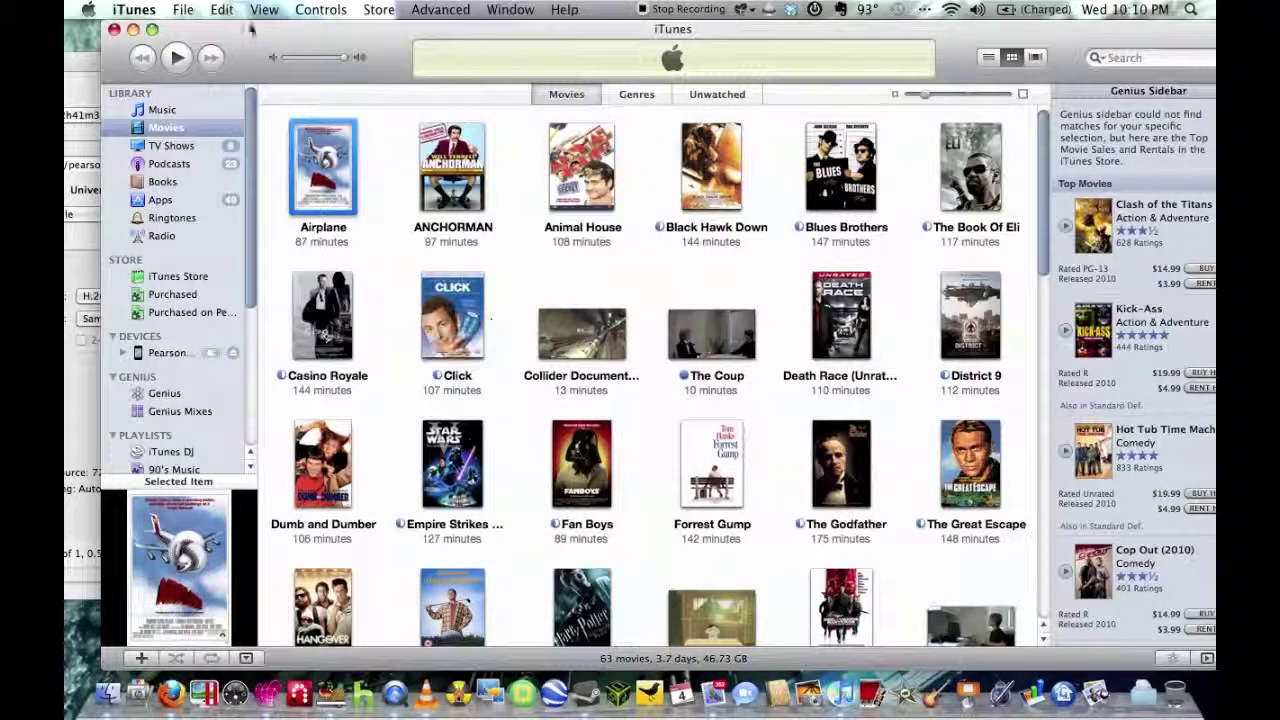
pyautogui.moveTo(115, 38); pyautogui.dragTo(205, 38)
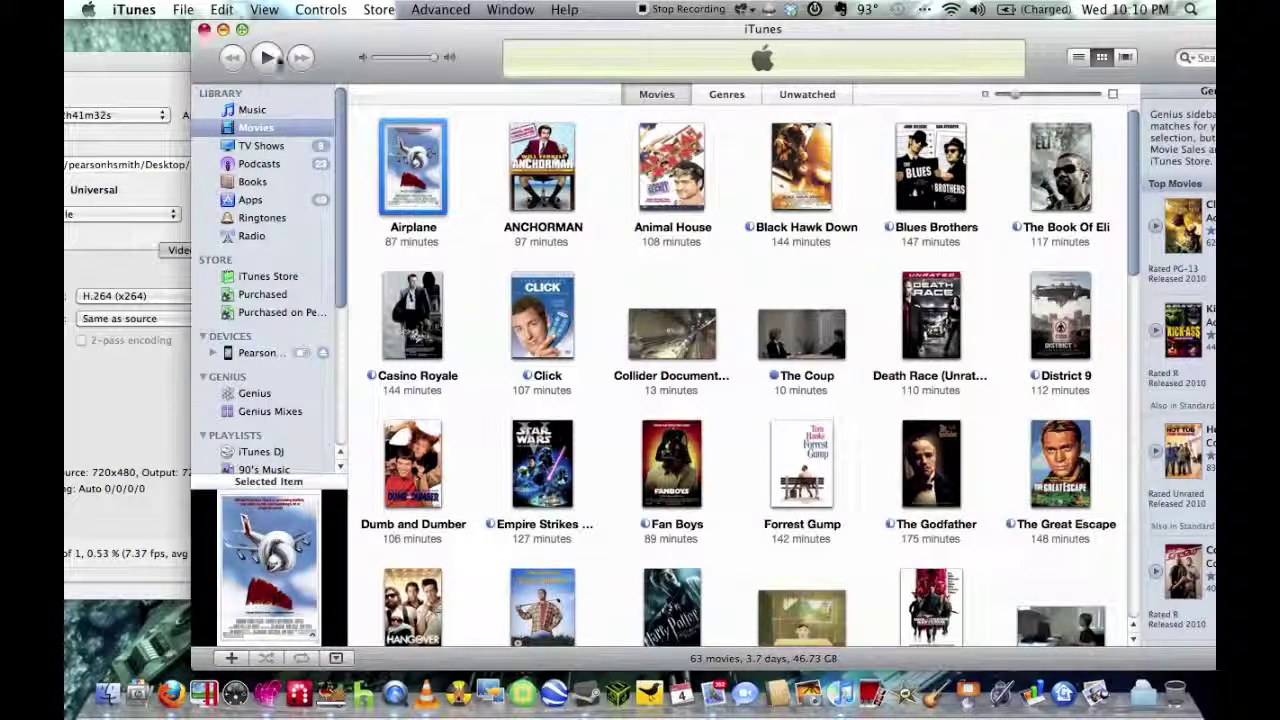
pyautogui.moveTo(379, 33); pyautogui.dragTo(483, 67)
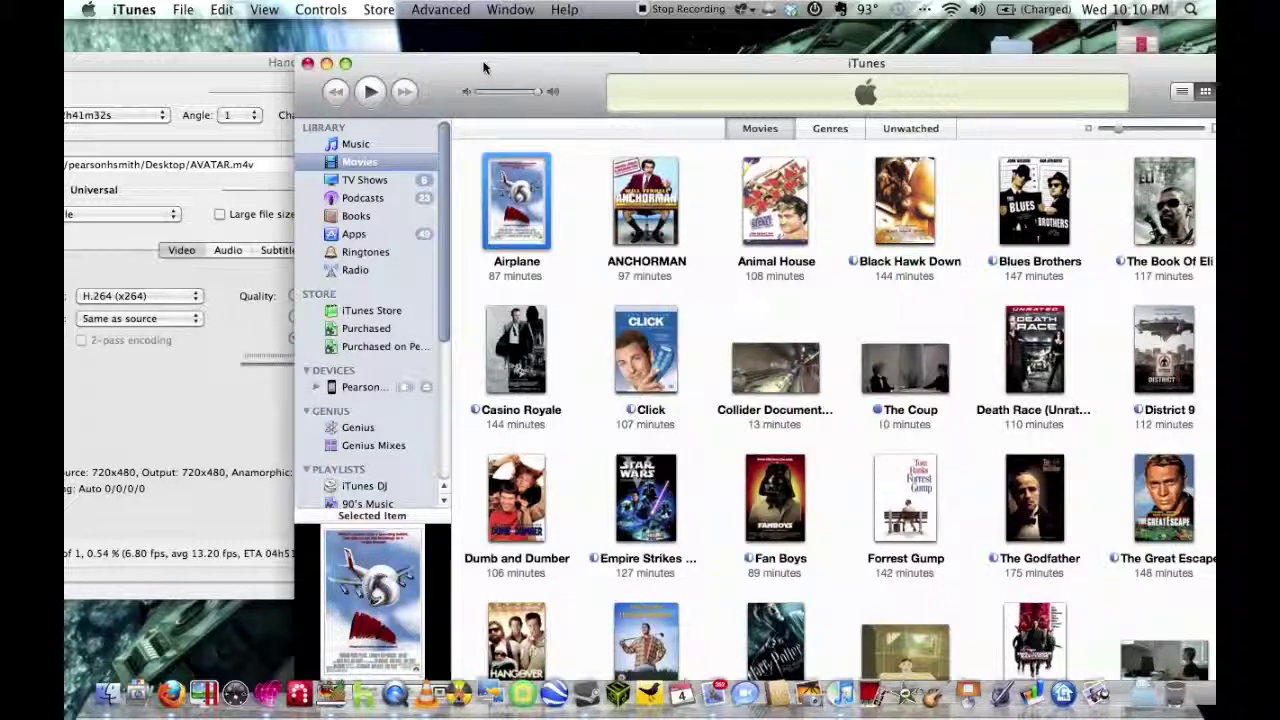